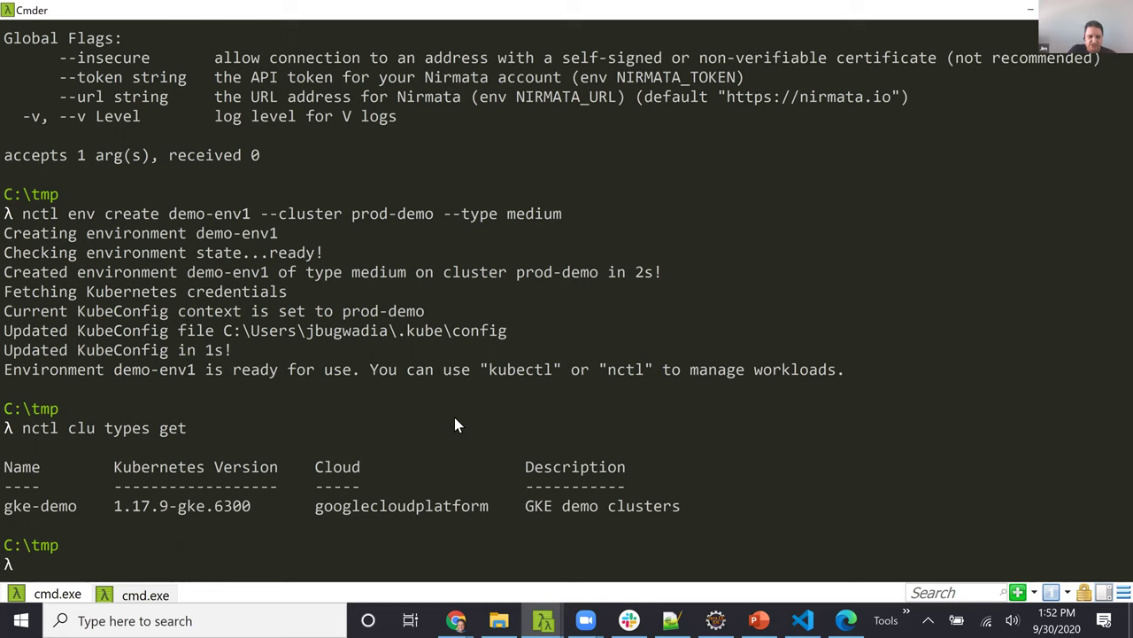
Step: Run `nctl clu create` without arguments in the terminal to display the command's usage
key(Up)
key(BackSpace)
key(BackSpace)
key(BackSpace)
key(BackSpace)
key(BackSpace)
key(BackSpace)
key(BackSpace)
key(BackSpace)
key(BackSpace)
text(ctl clu create)
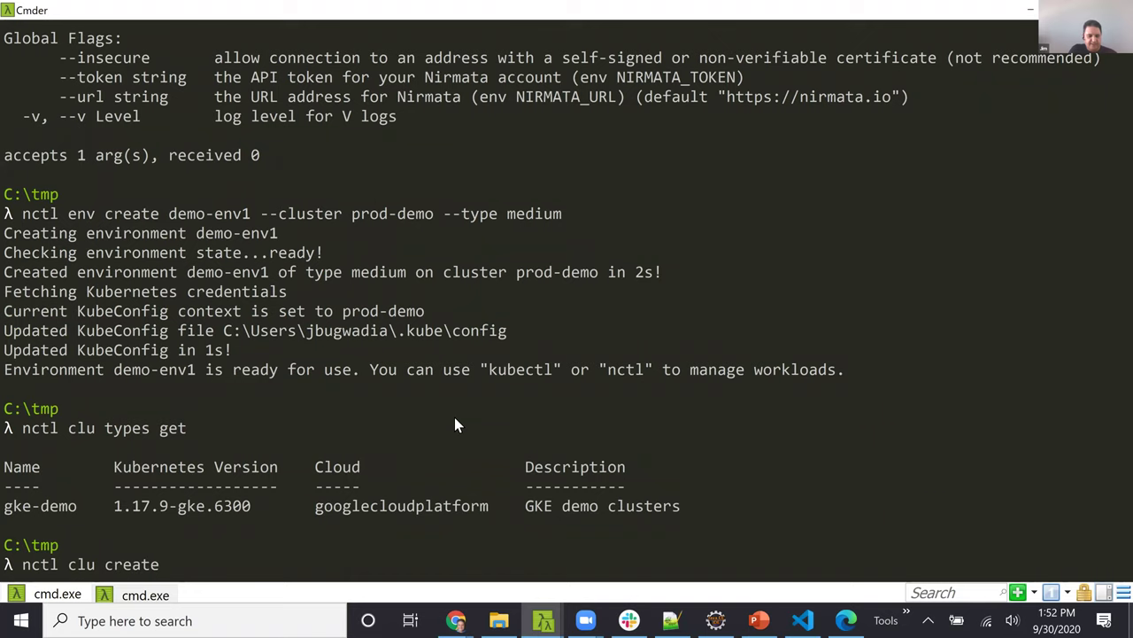
key(Return)
Step: Create a cluster named gke-demo-1 of cluster type gke-demo with `nctl clu create gke-demo-1 --cluster-type gke-demo`
key(Up)
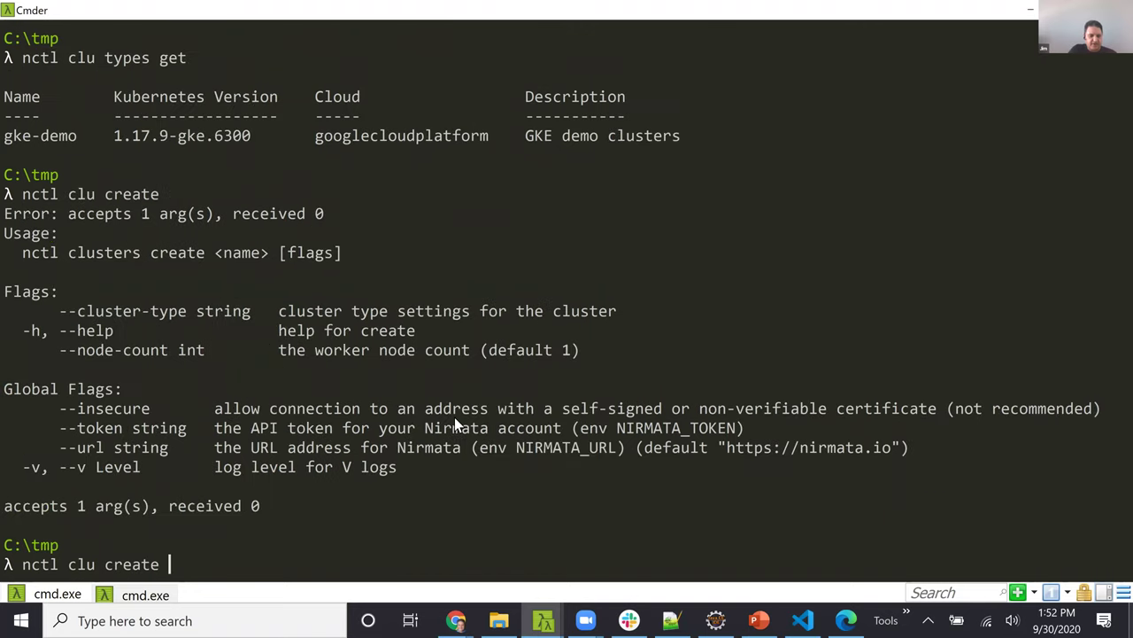
text(gke-demo-1 )
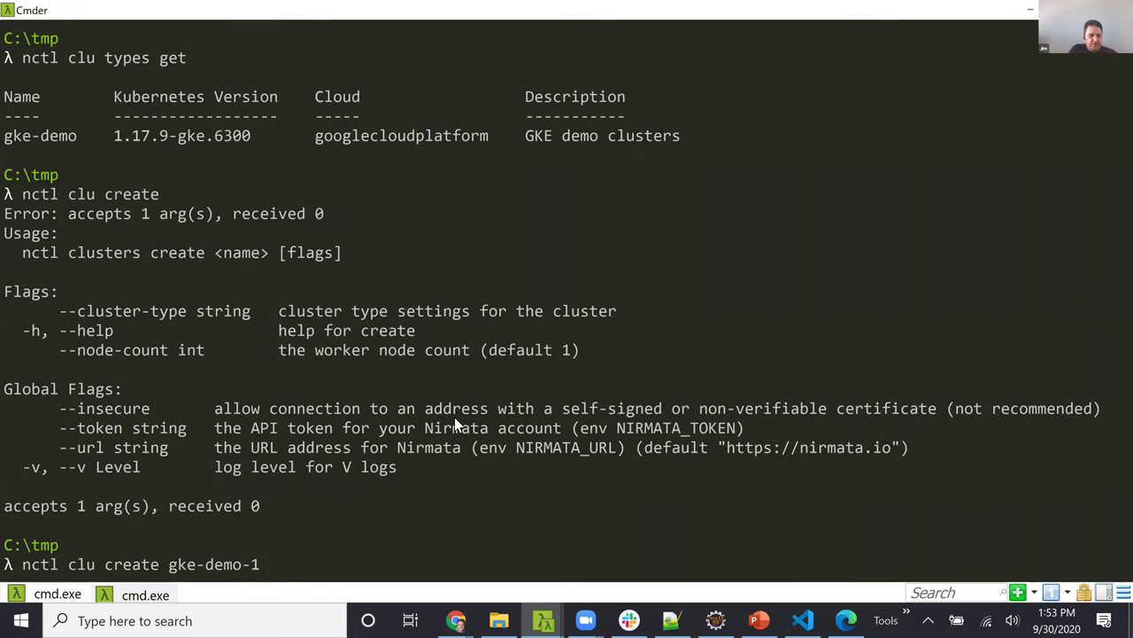
text(--cluste)
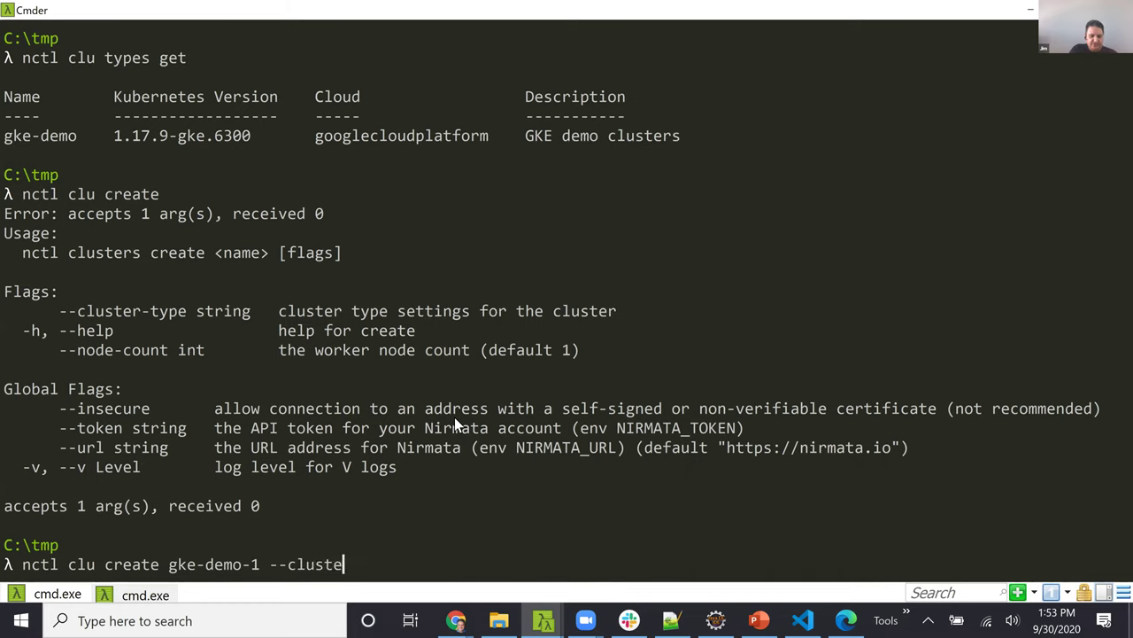
text(r-type)
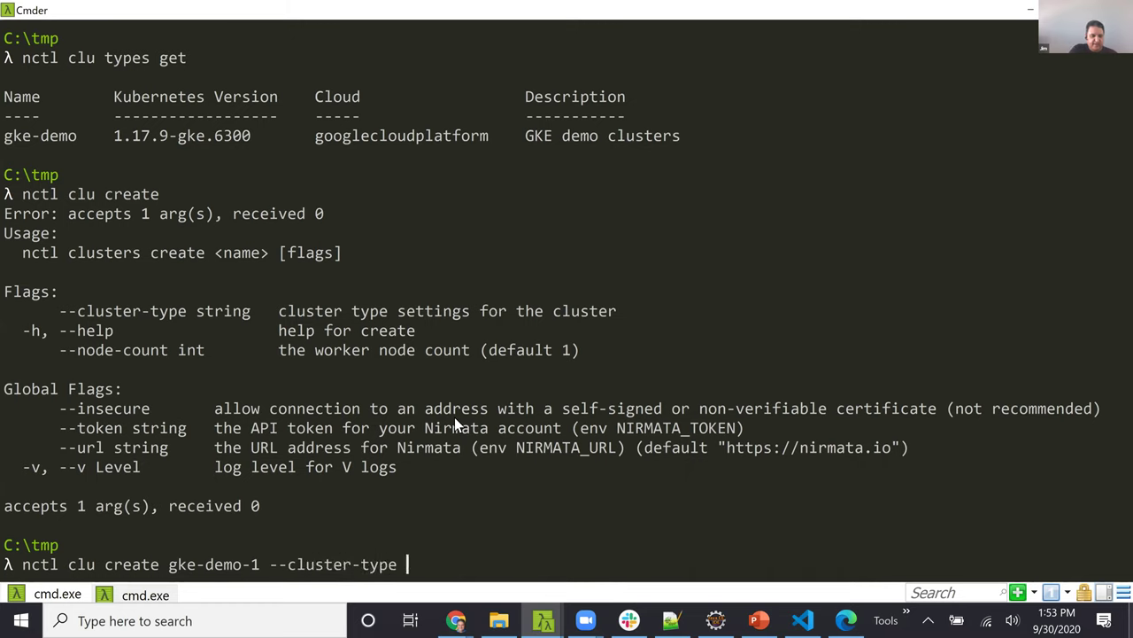
double_click(27, 133)
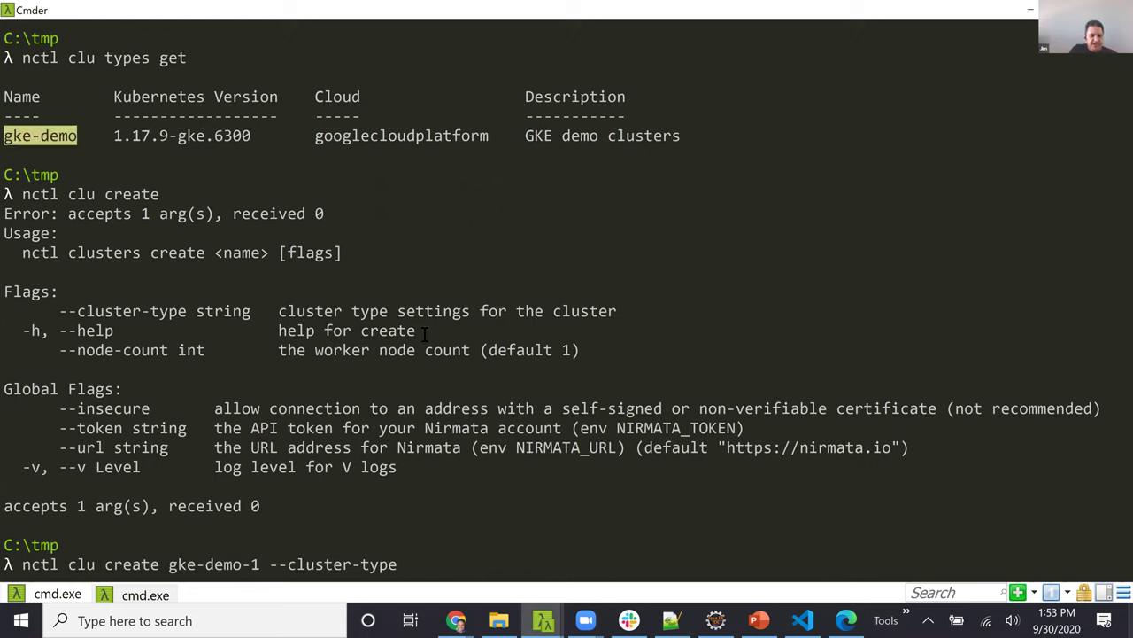
text(gke-demo)
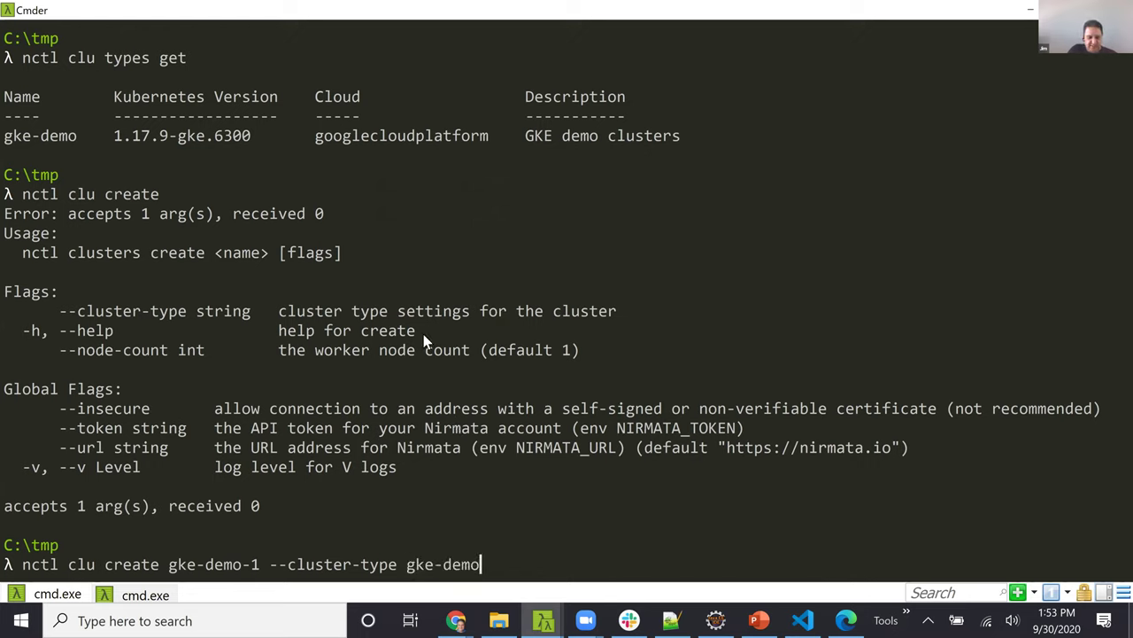
key(Return)
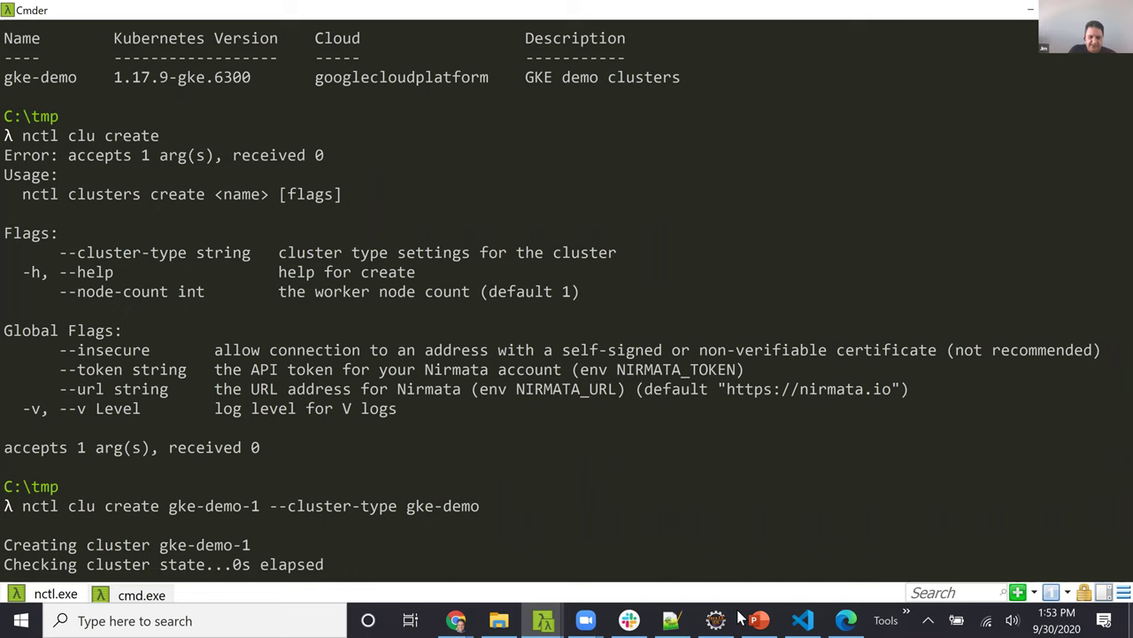
Step: Switch to Chrome, view the Nirmata cluster list, and reload the Google Cloud Kubernetes clusters page to check on gke-demo-1
mouse_move(467, 618)
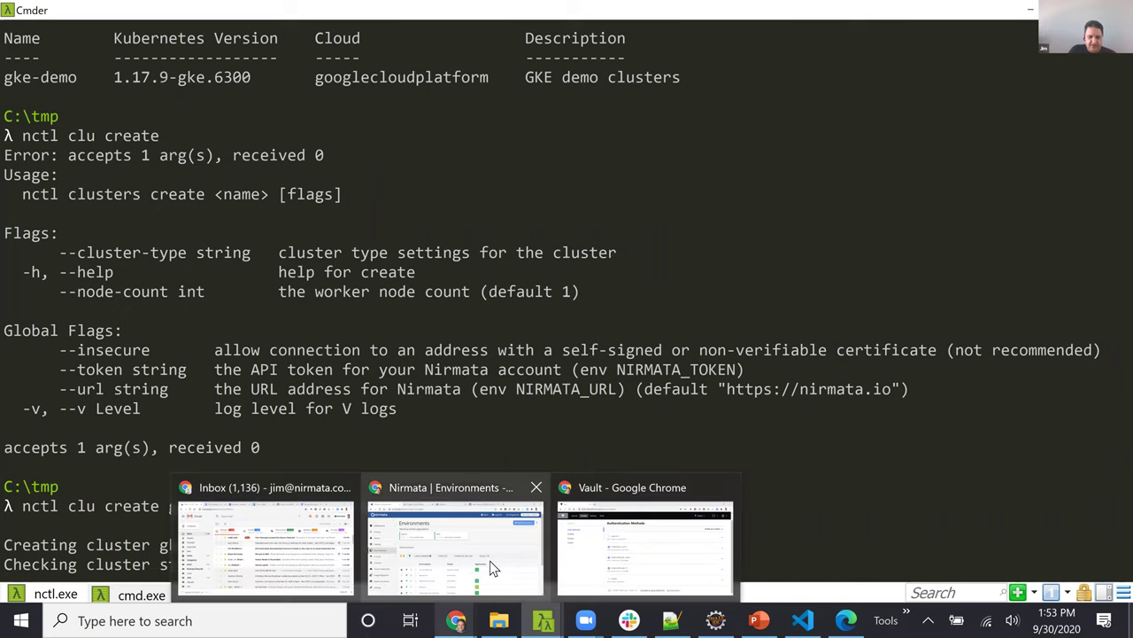
mouse_move(490, 561)
click(56, 399)
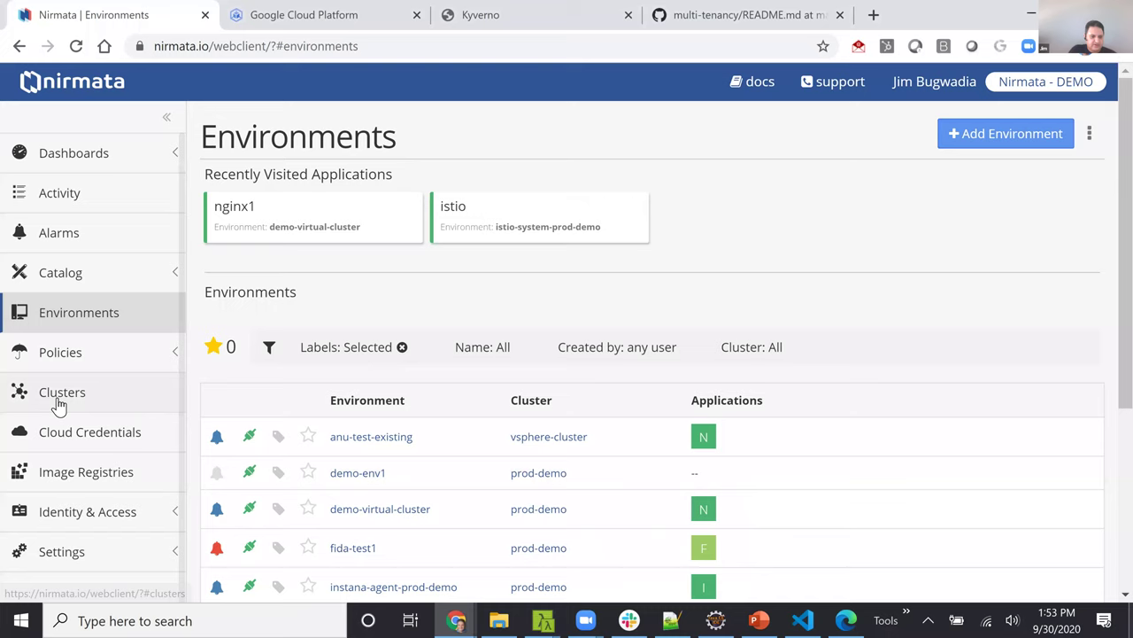
click(74, 411)
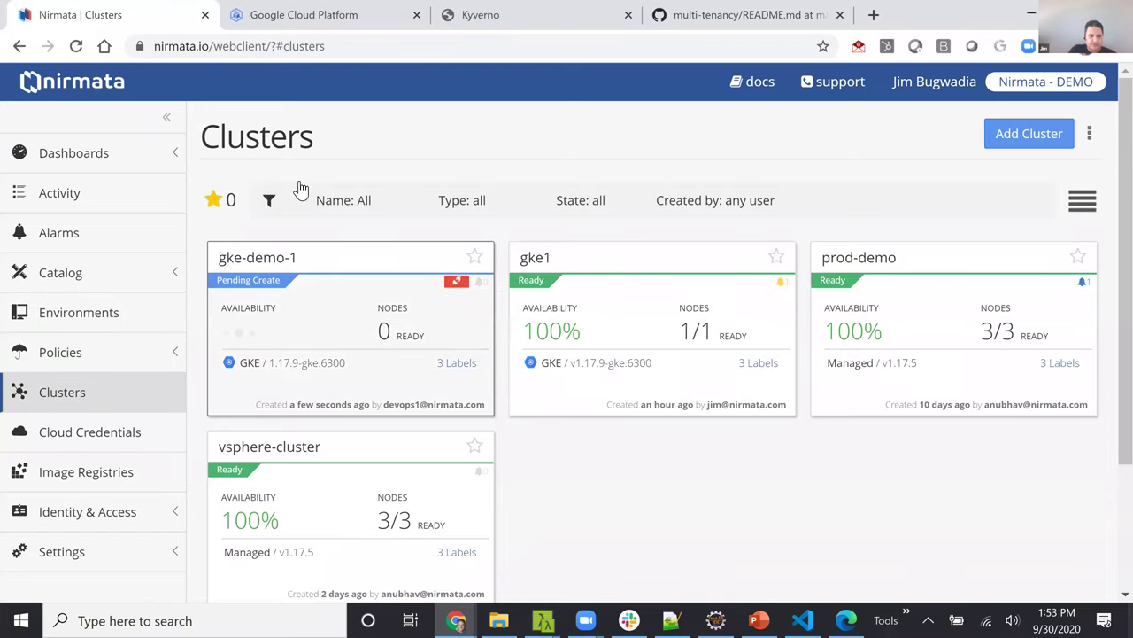
click(259, 17)
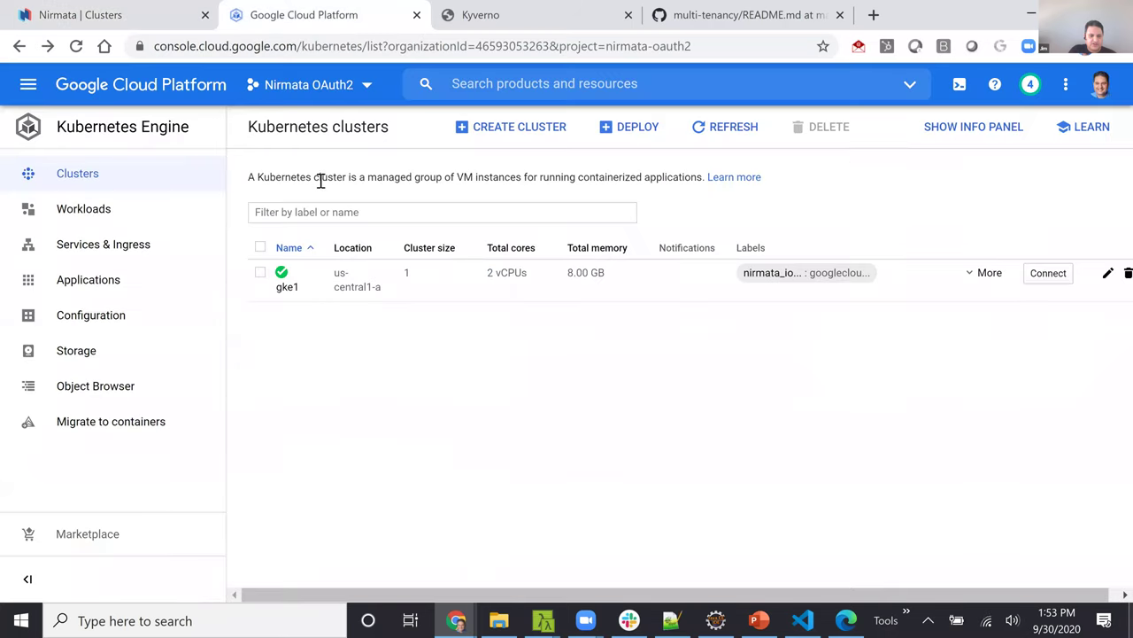
click(76, 45)
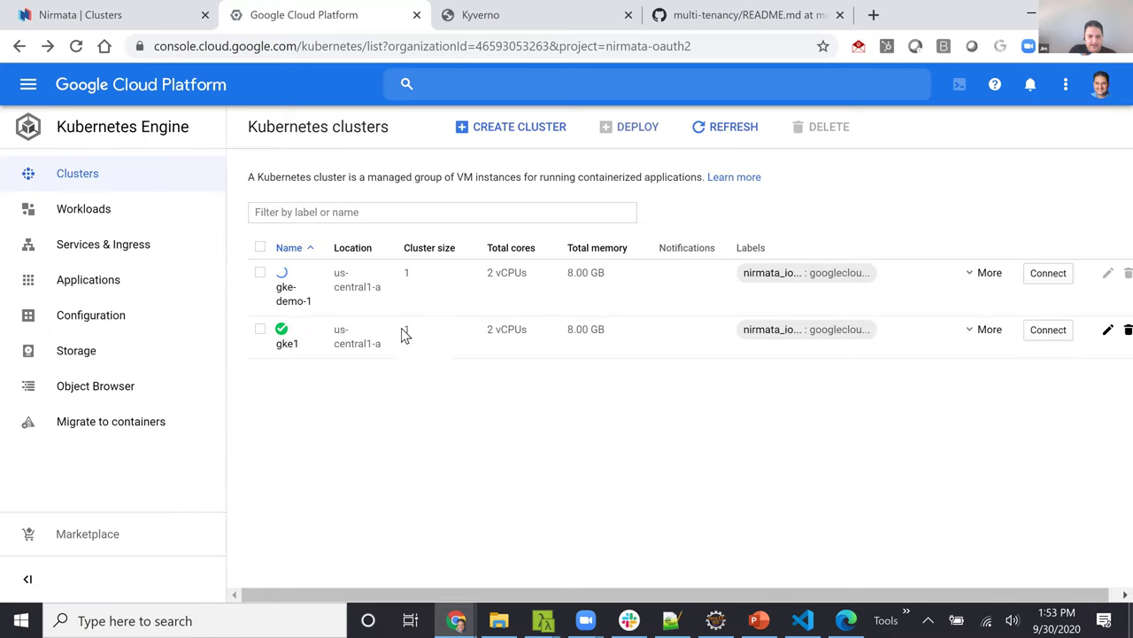
Step: Return to Nirmata, search the cluster types for "gk" and open the gke-demo cluster type
click(95, 17)
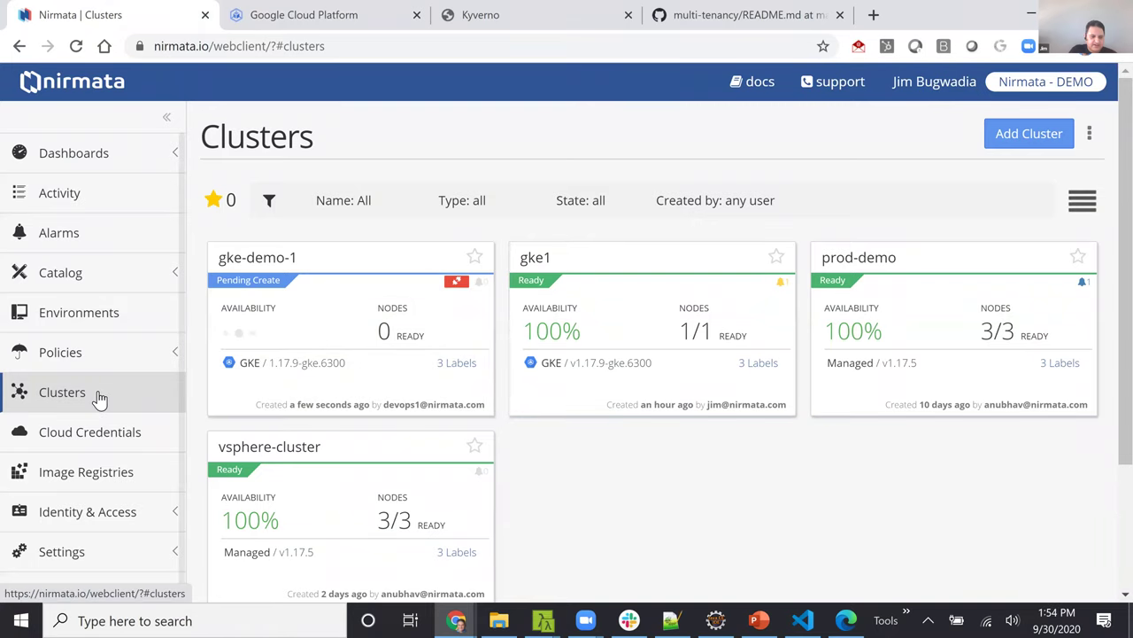
click(124, 352)
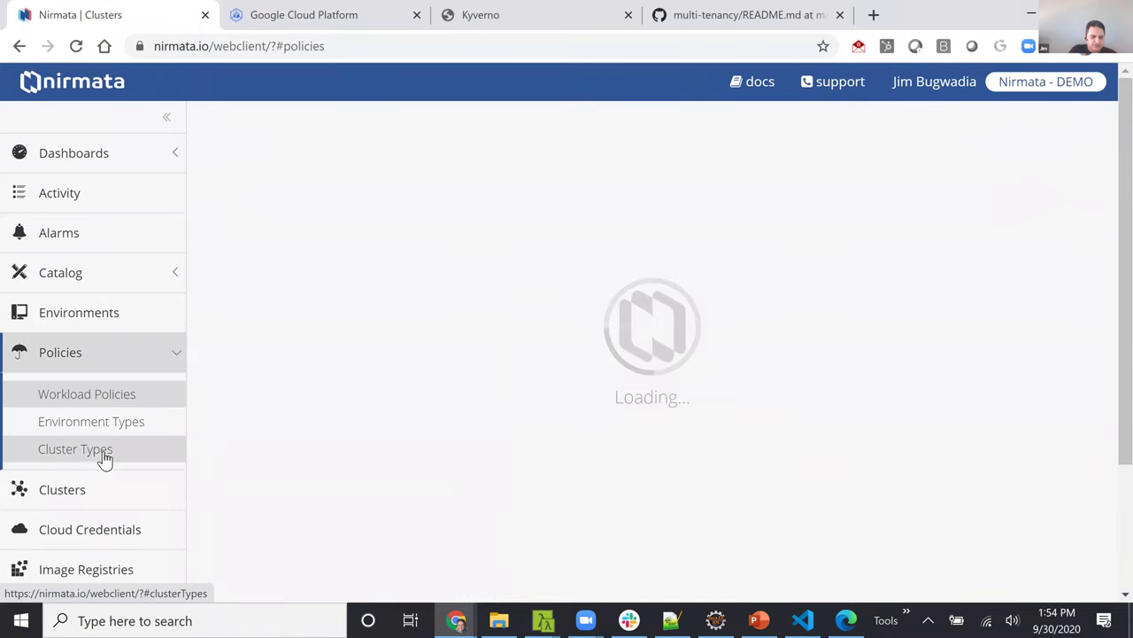
click(105, 453)
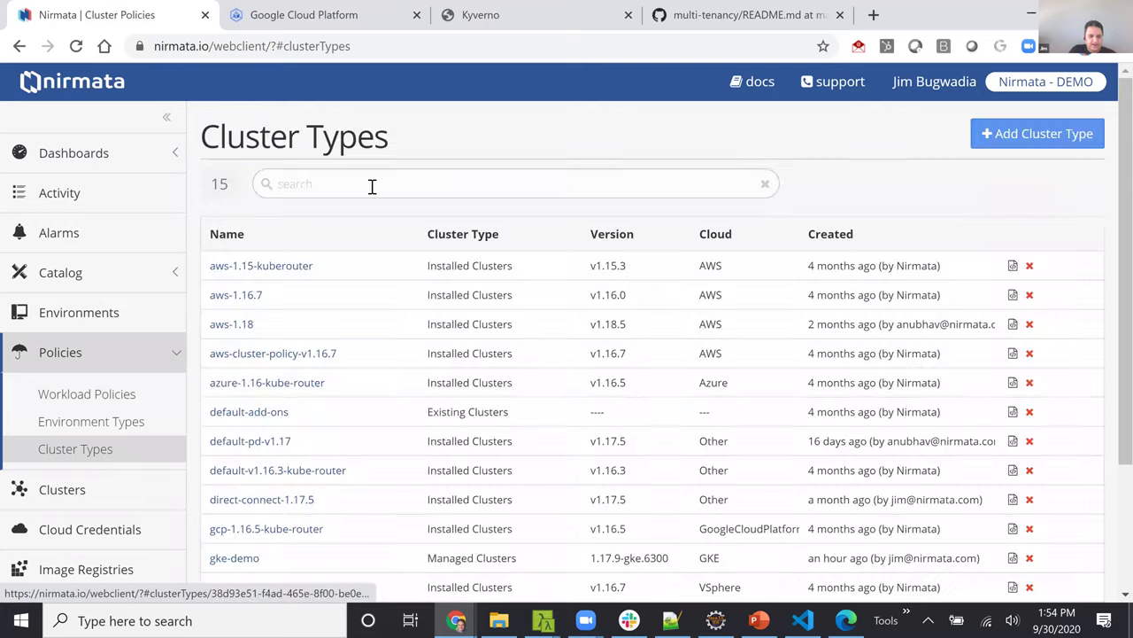
click(372, 185)
text(gk)
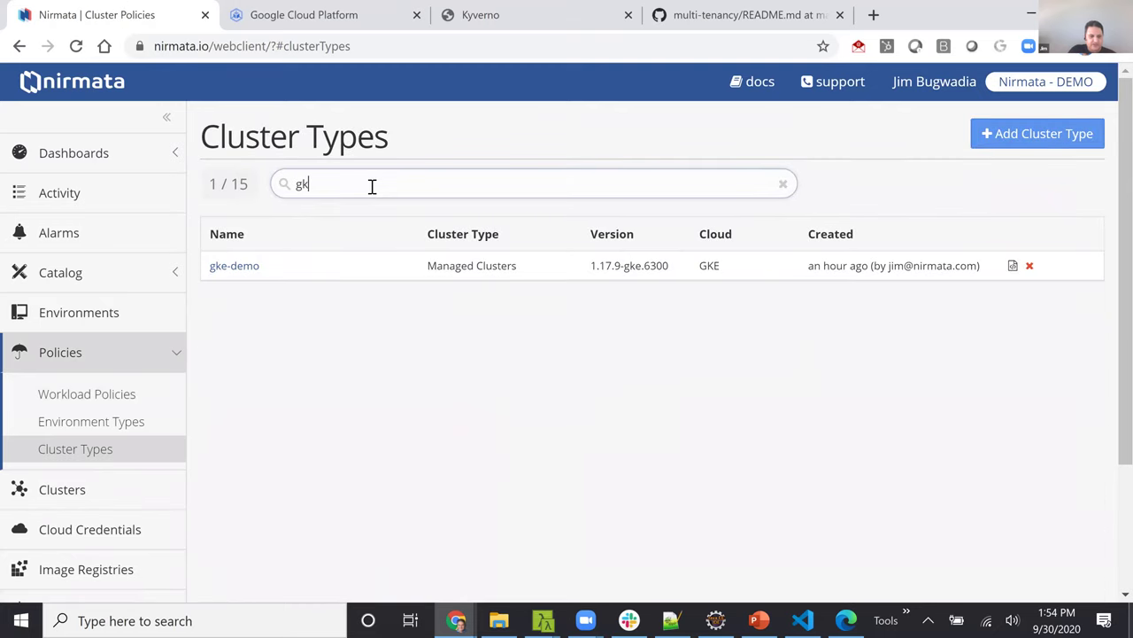
click(232, 268)
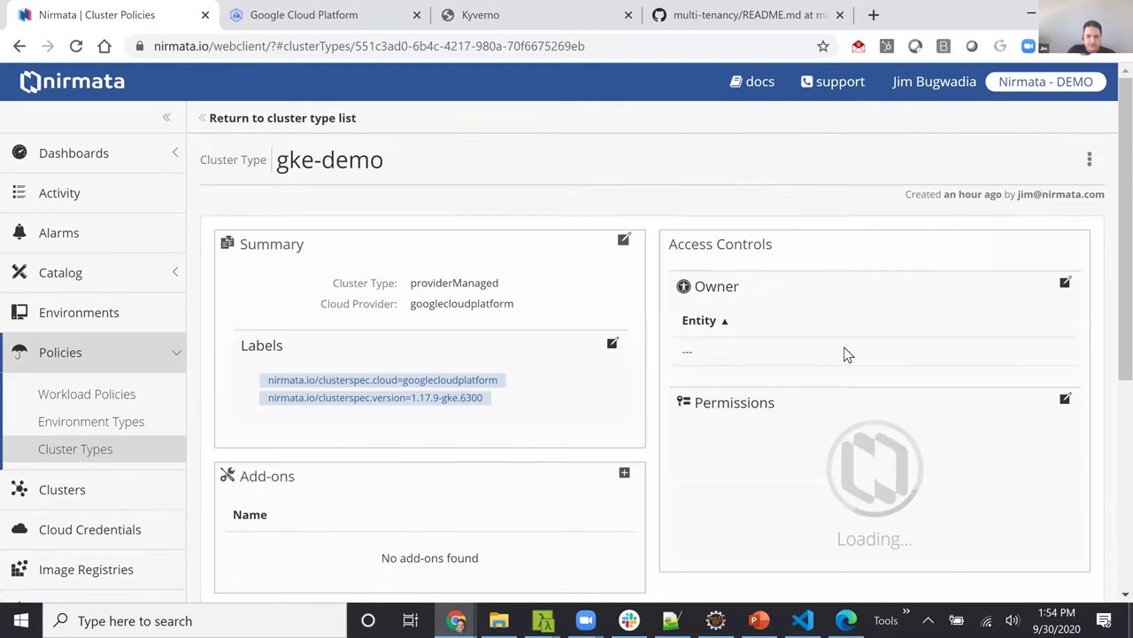
Step: Examine the gke-demo cluster type's cloud configuration and its add-ons, particularly the vault-agent-injector
scroll(793, 498, down, 5)
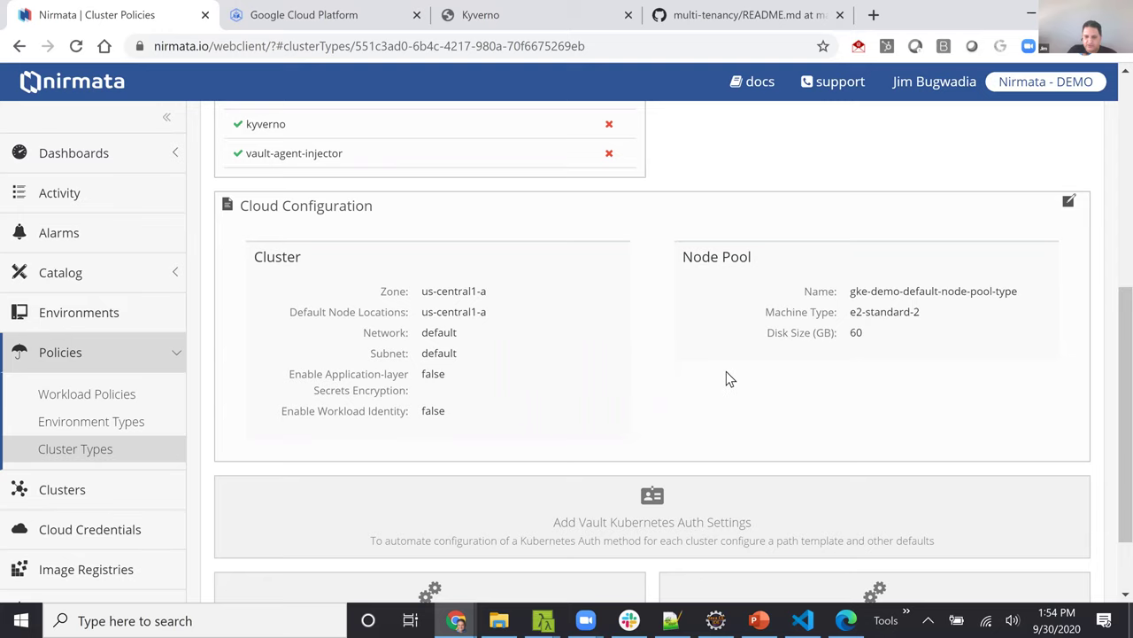
scroll(726, 379, down, 1)
scroll(695, 262, up, 2)
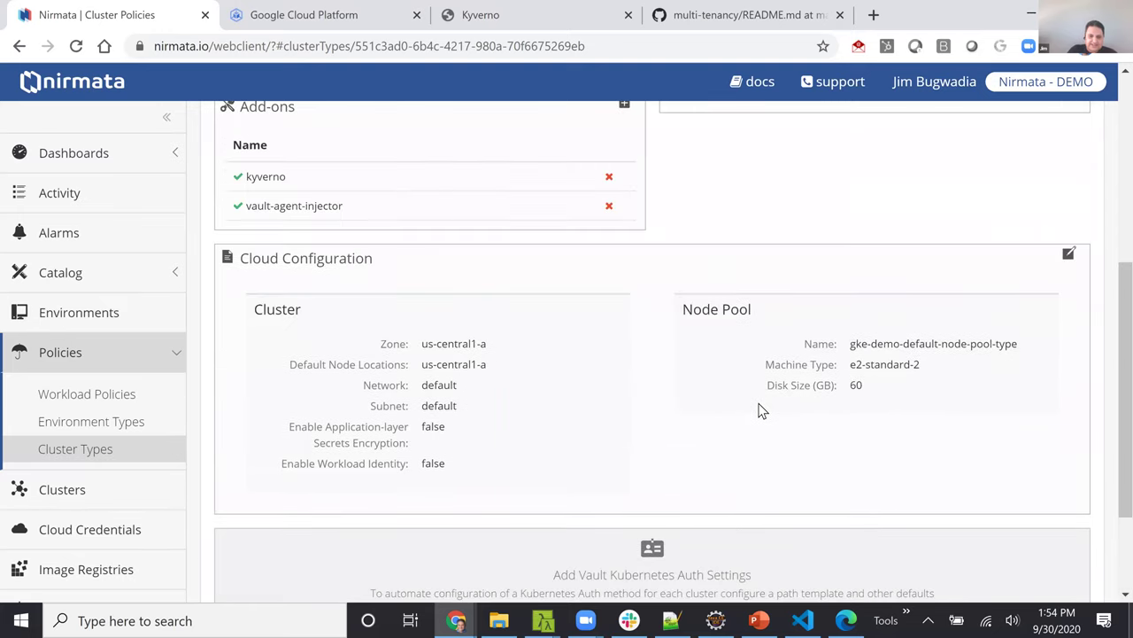
scroll(759, 410, up, 3)
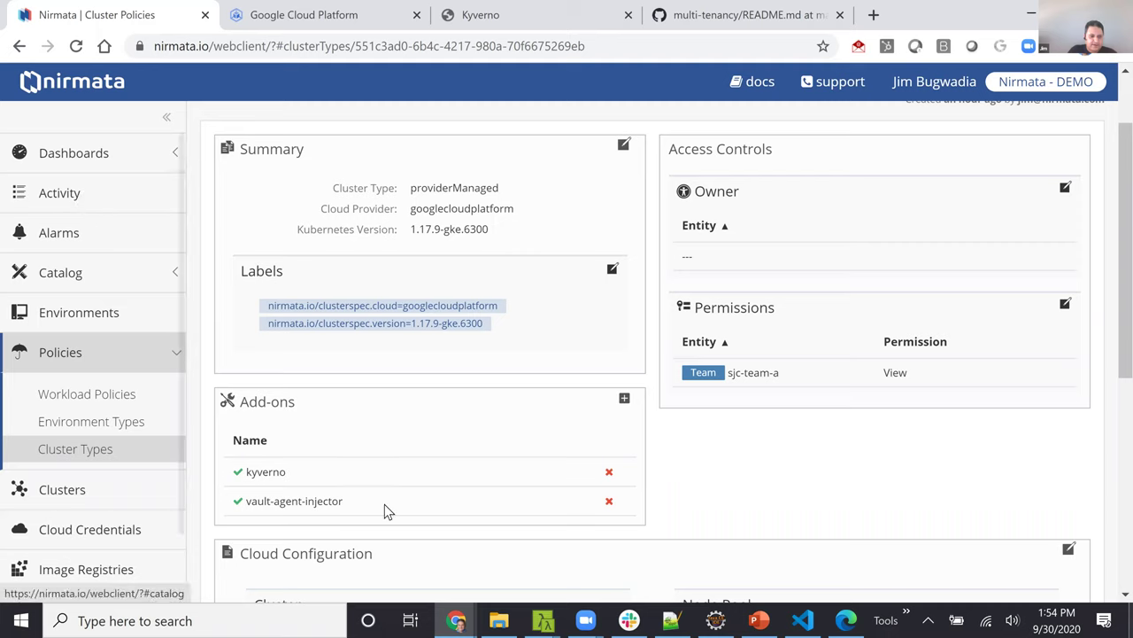
double_click(299, 497)
click(233, 506)
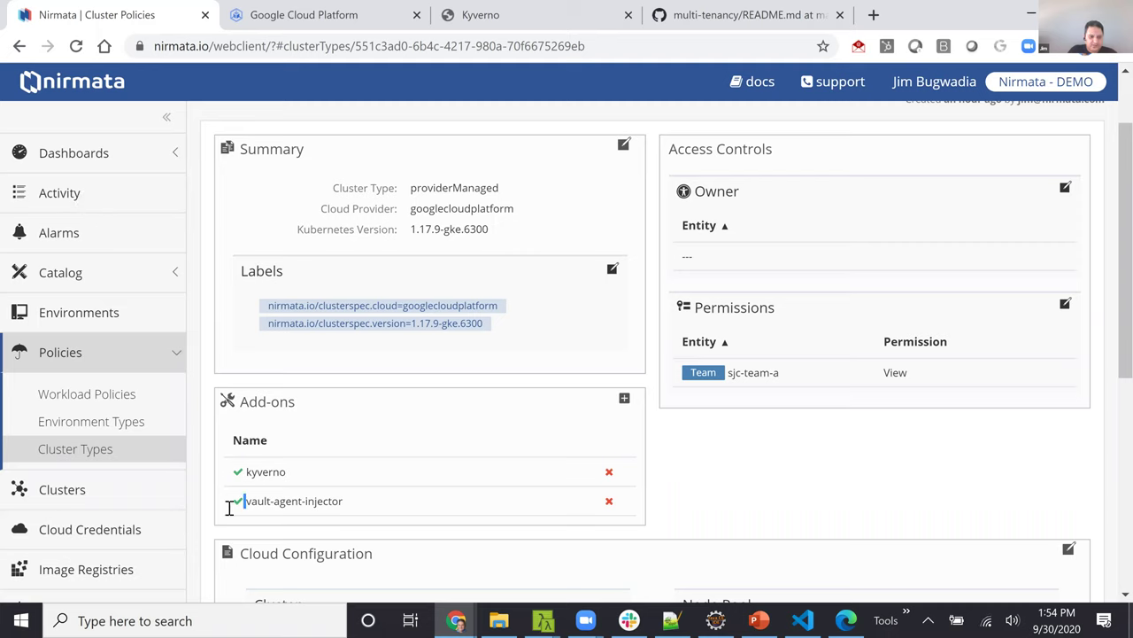
double_click(258, 501)
Step: Search the catalog applications for "va" and open vault-agent-injector from default-addon-catalog
click(61, 271)
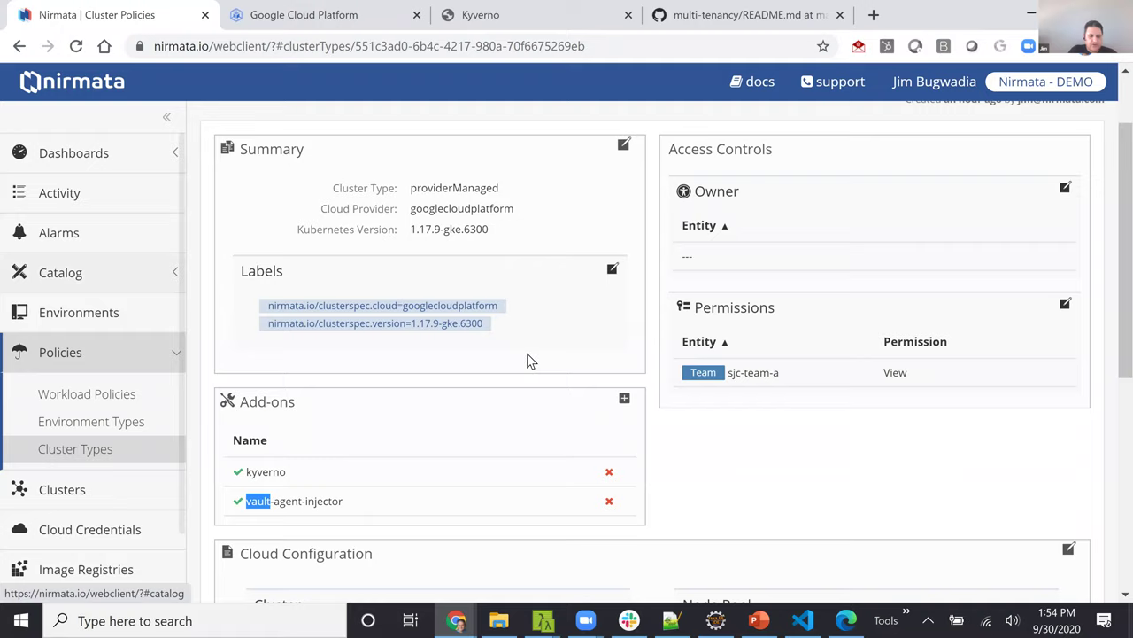
scroll(534, 376, down, 2)
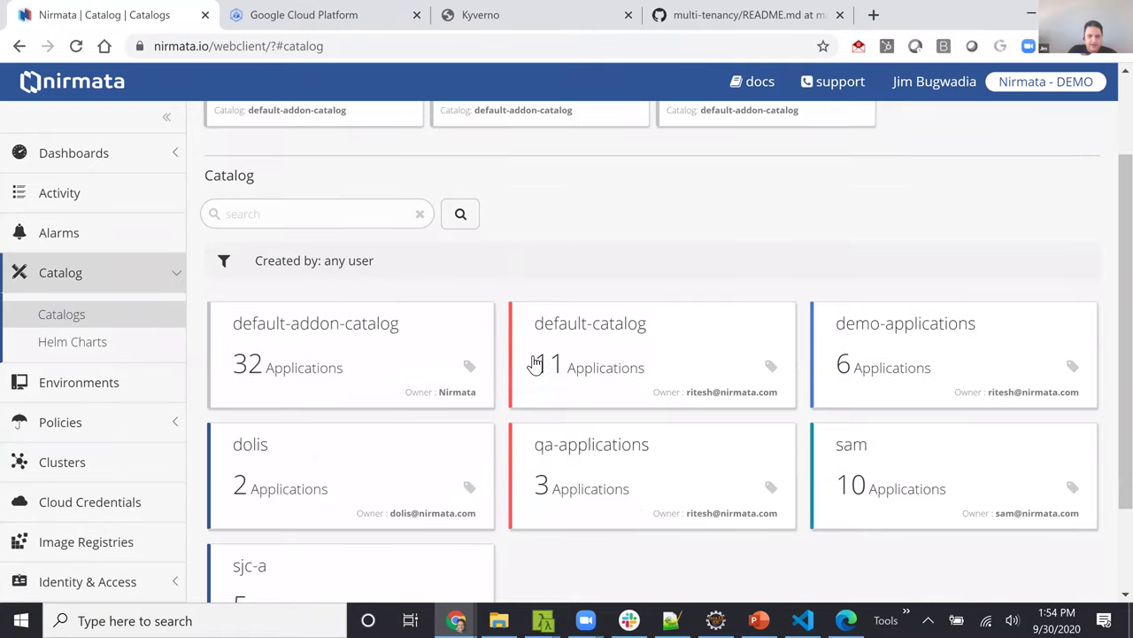
scroll(908, 141, up, 2)
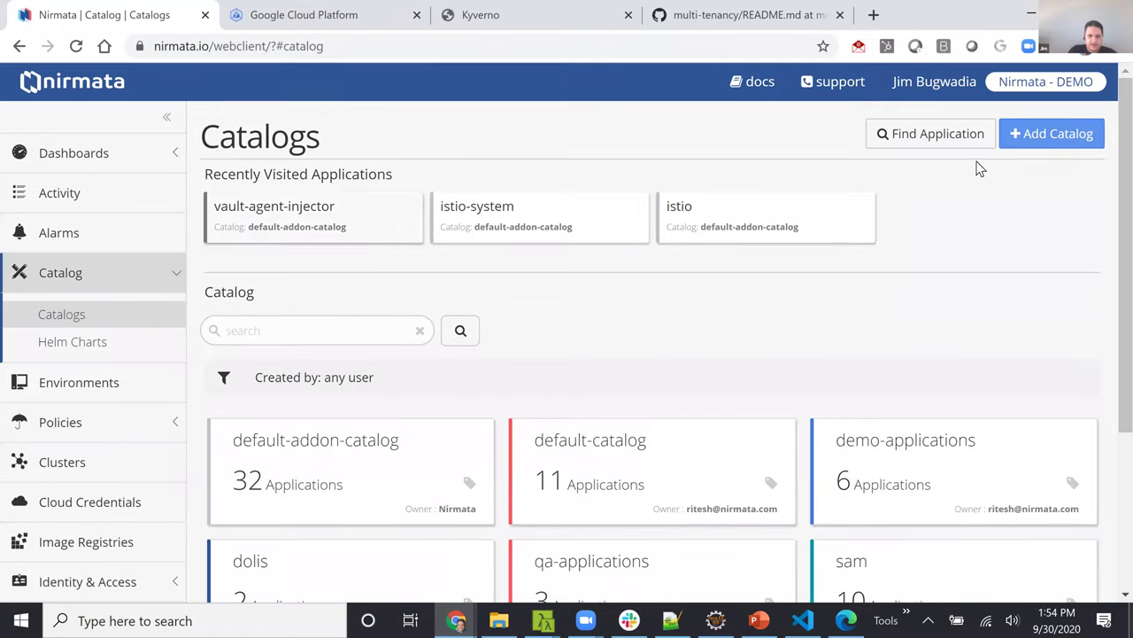
key(slash)
text(va)
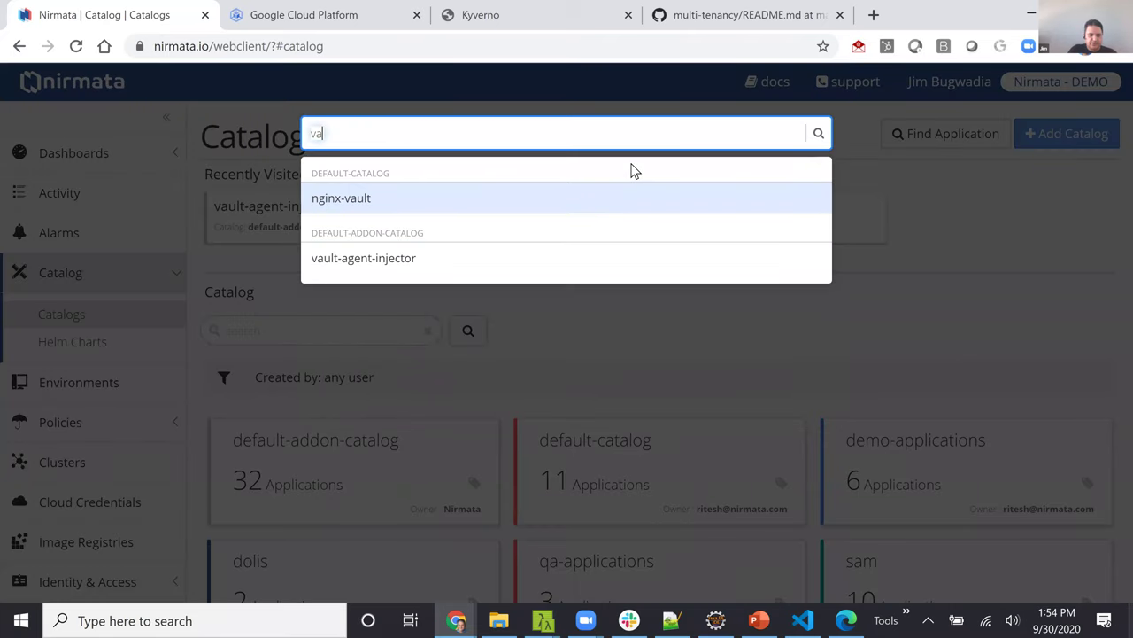
click(486, 262)
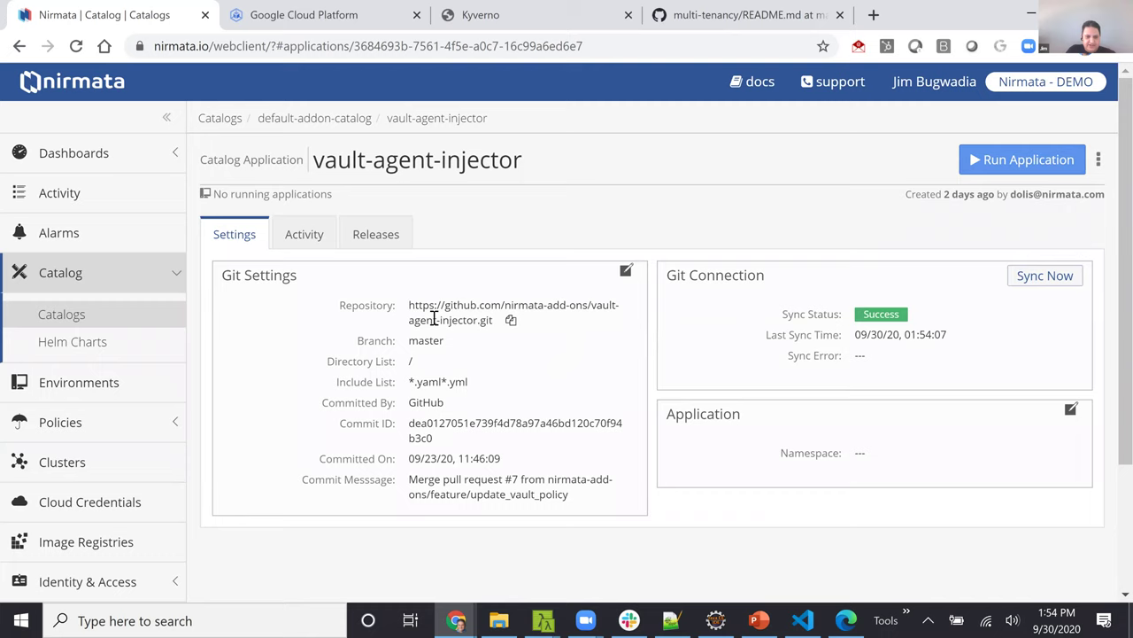
Step: Review the Git repository address of vault-agent-injector, along with its release channels and releases list
drag(413, 304, 492, 320)
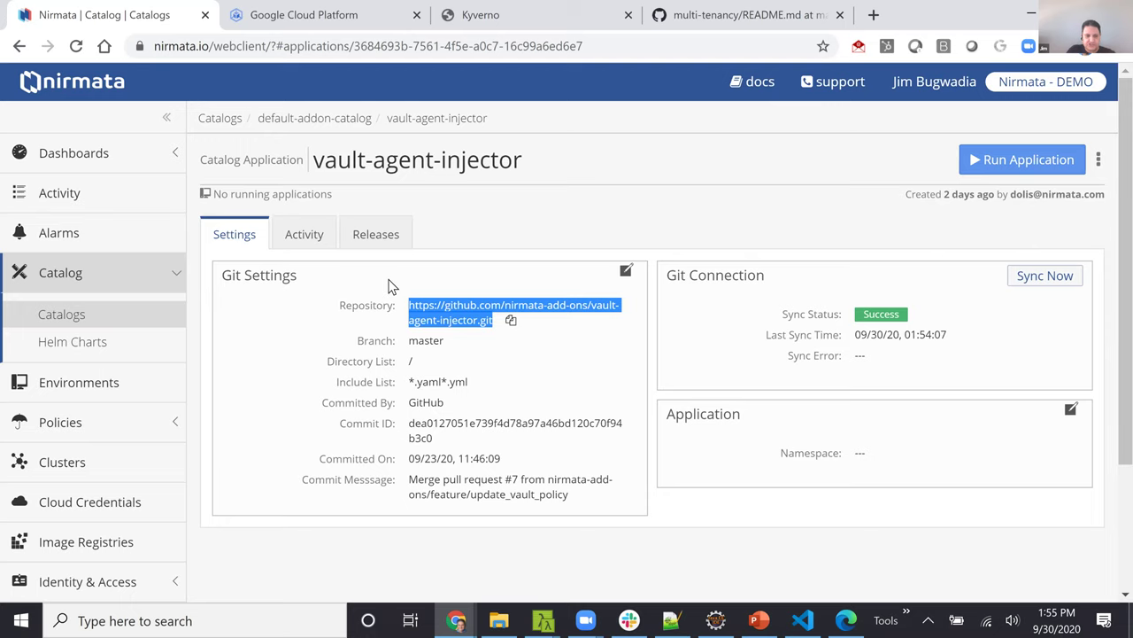
click(385, 232)
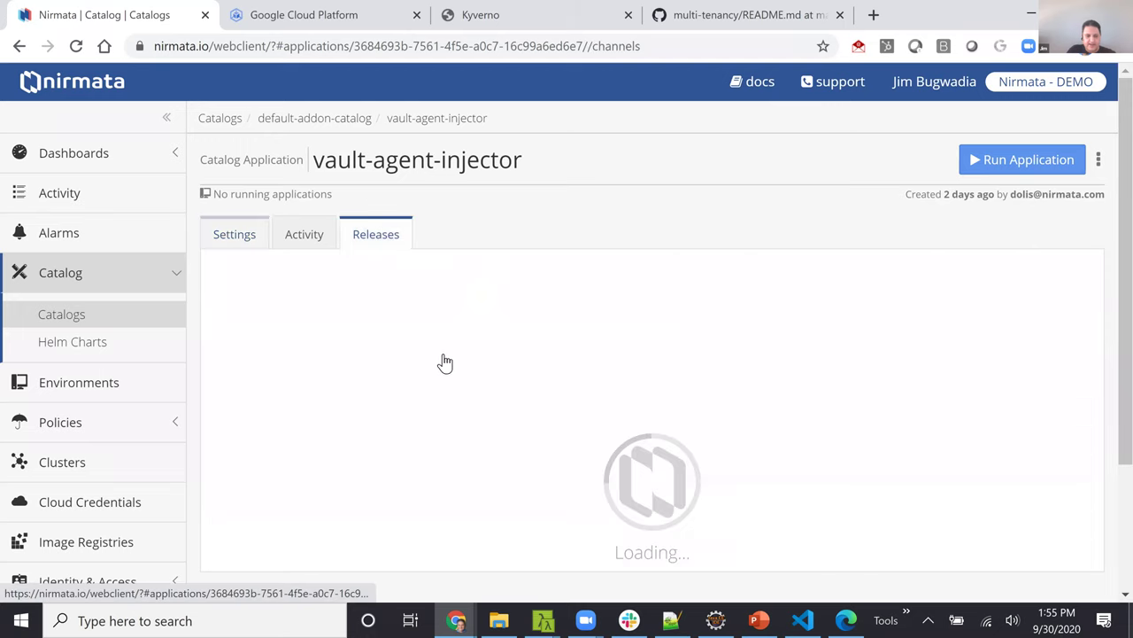
scroll(404, 384, down, 2)
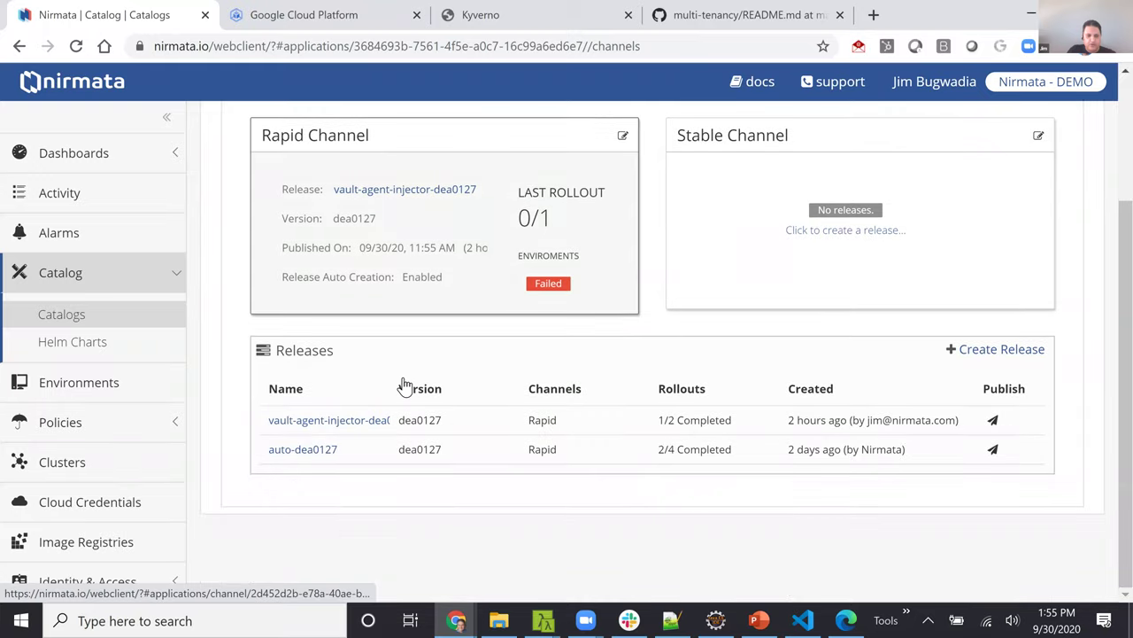
scroll(411, 385, up, 1)
scroll(951, 413, up, 1)
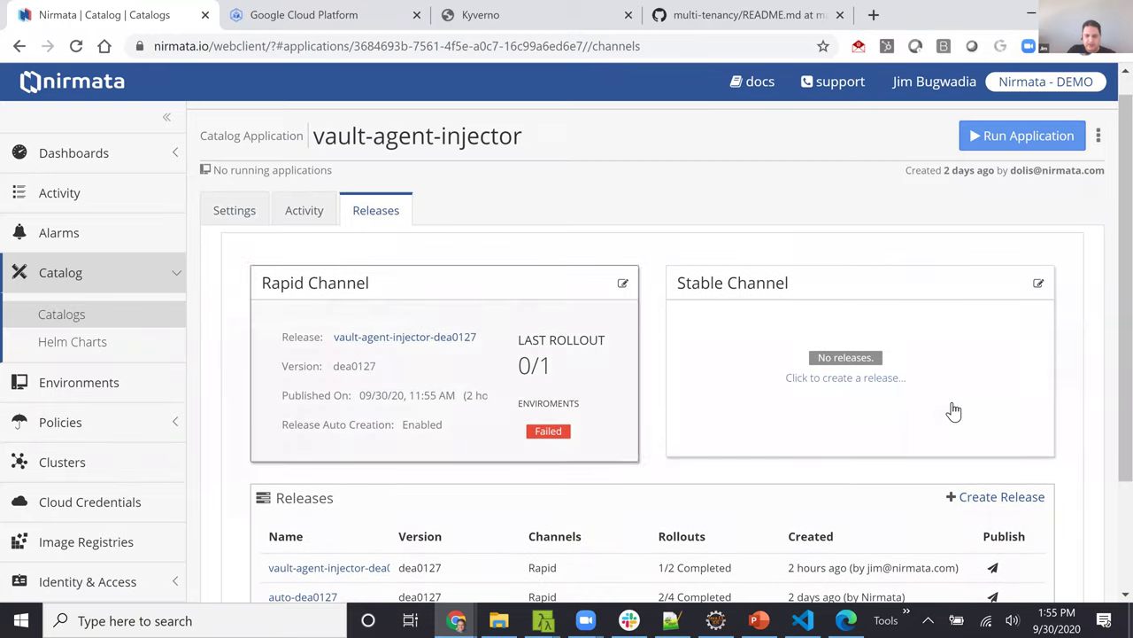
scroll(953, 412, down, 2)
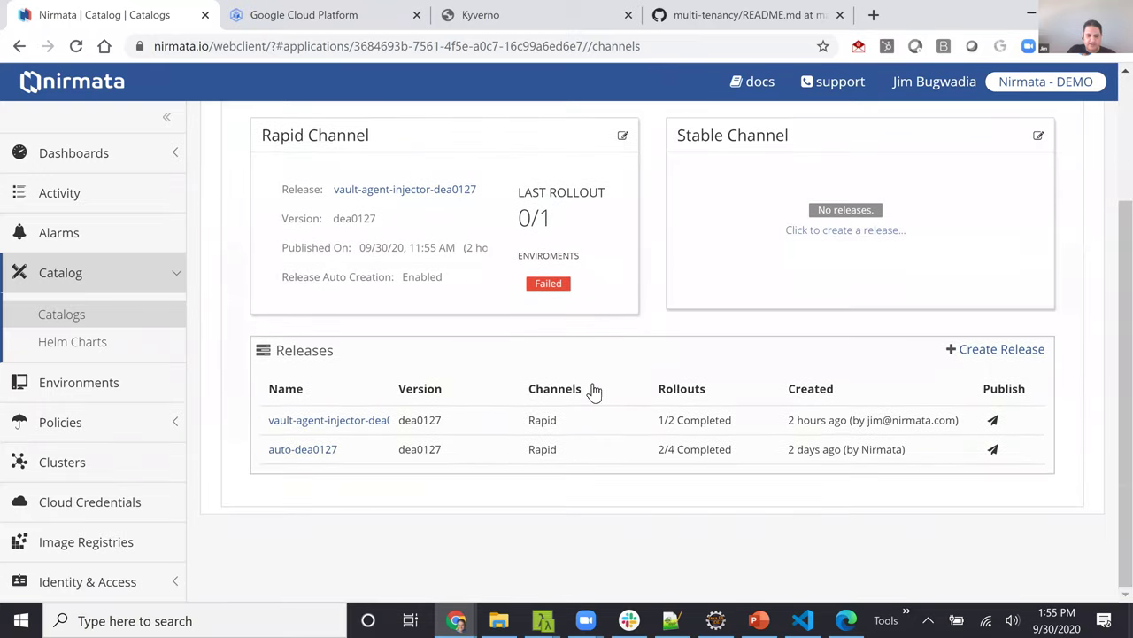
Step: Draft a new vault-agent-injector release published to the Rapid channel and try to create it
click(1012, 352)
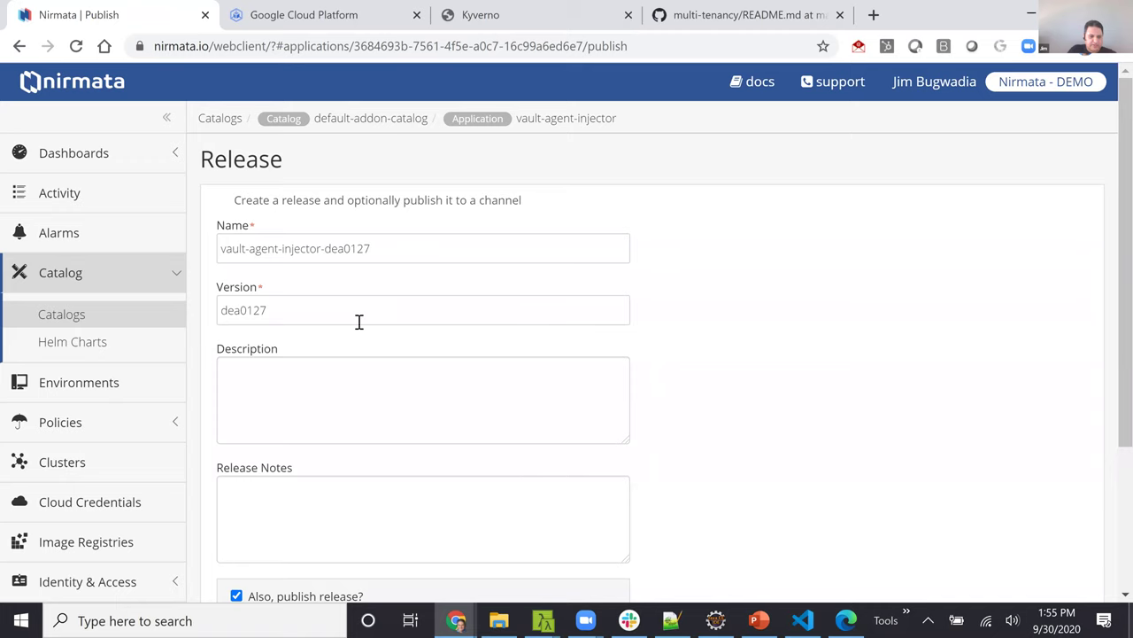
scroll(371, 324, down, 2)
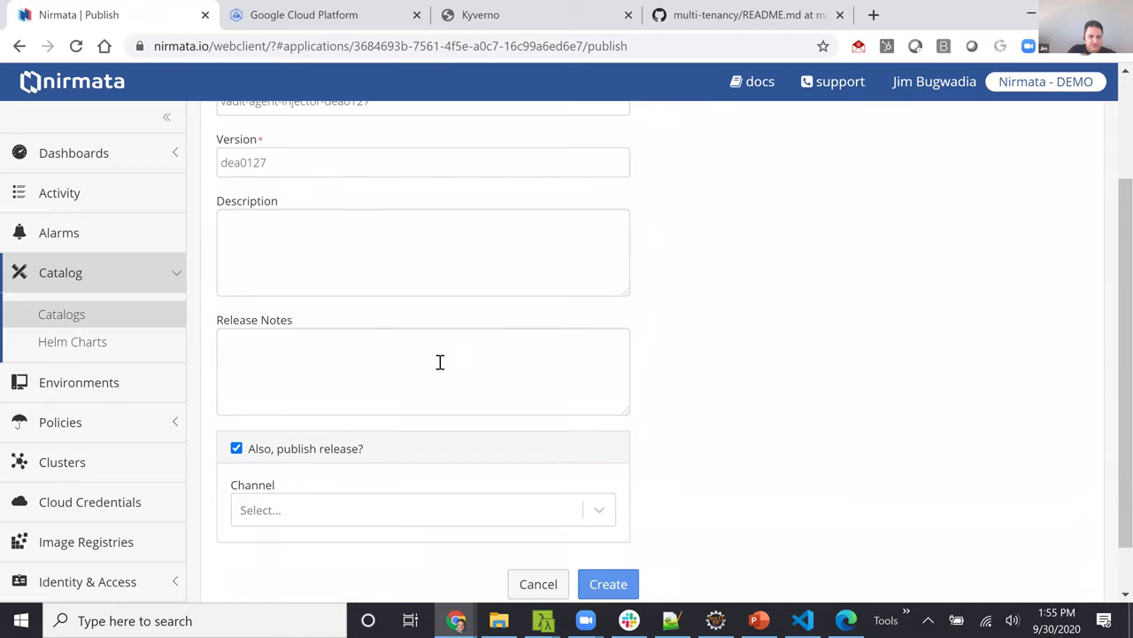
scroll(440, 363, down, 1)
click(339, 462)
click(336, 494)
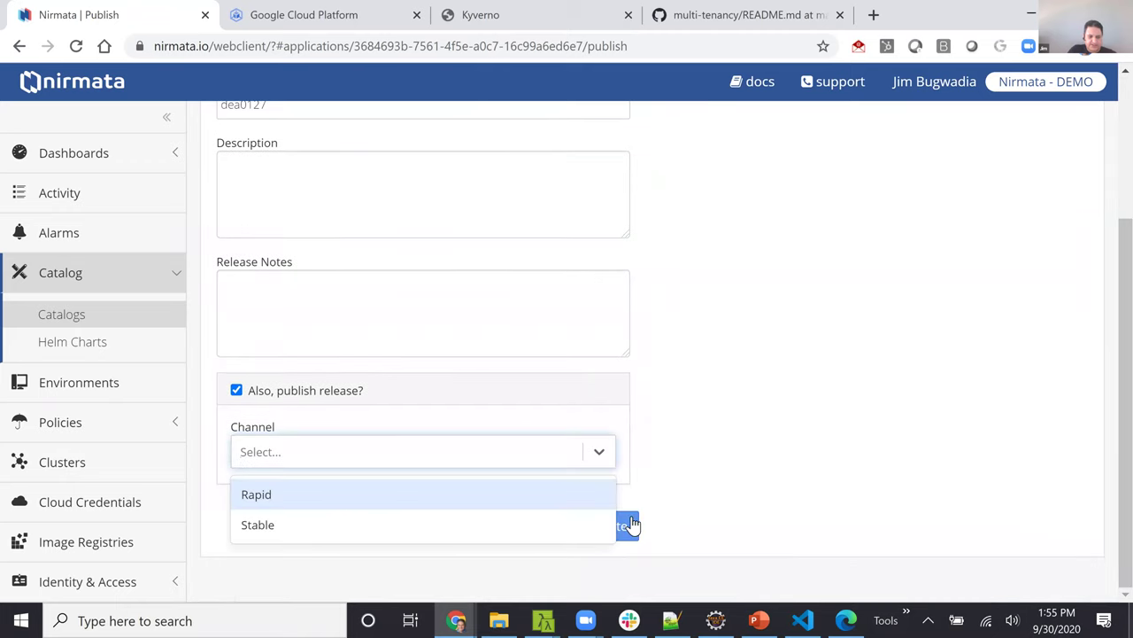
click(630, 526)
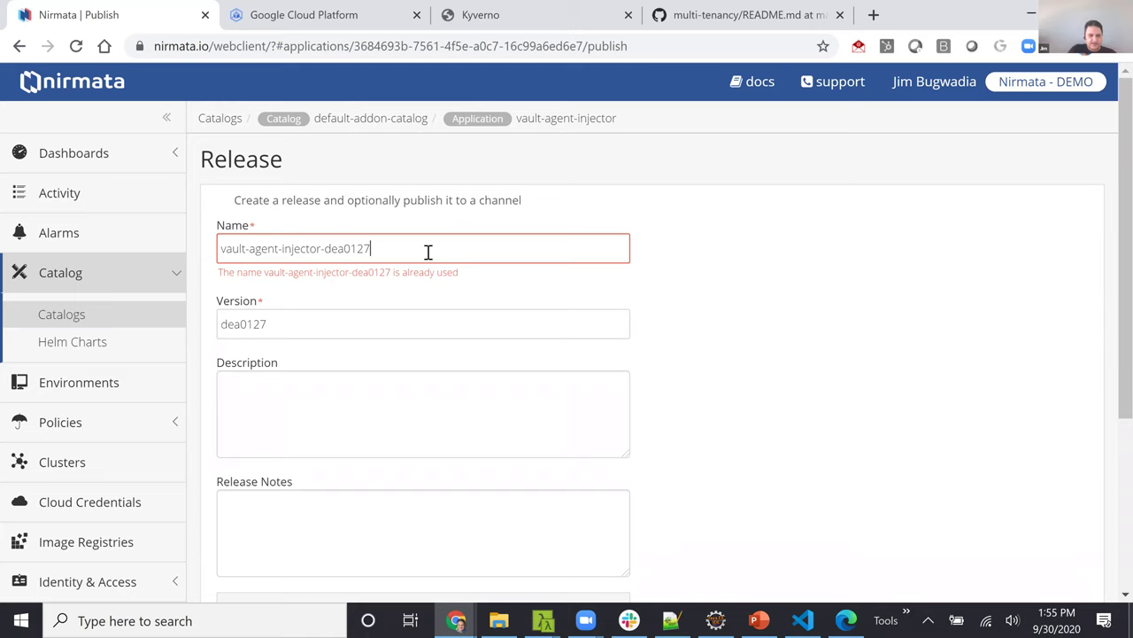
Step: Rename the release vault-agent-injector-dea0127-2 and create it
text(-2)
scroll(655, 486, down, 3)
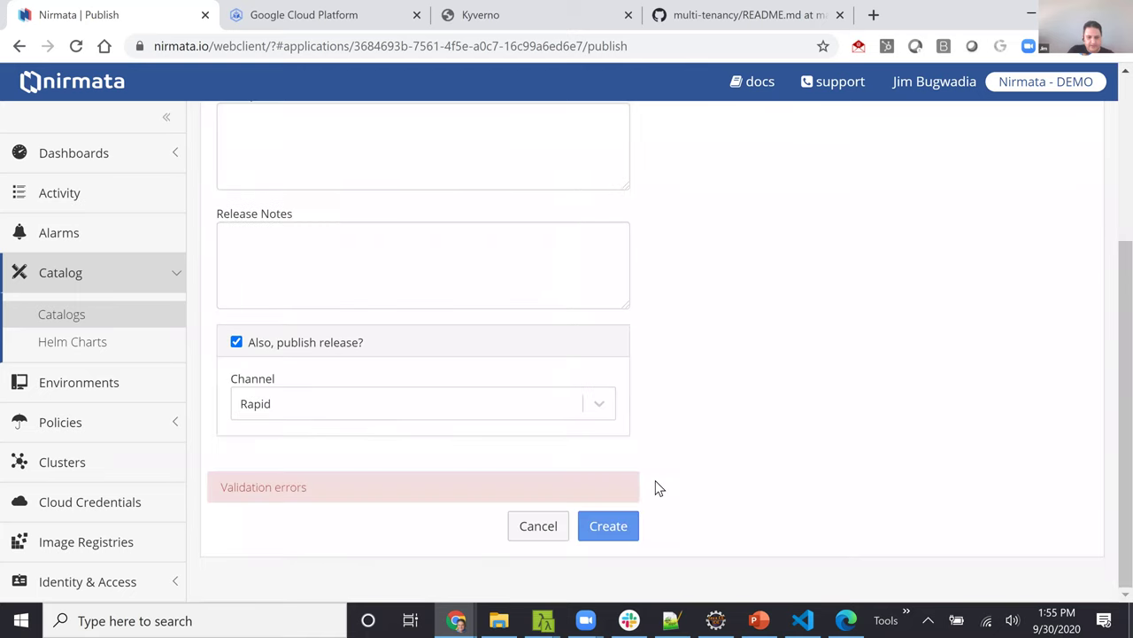
click(606, 528)
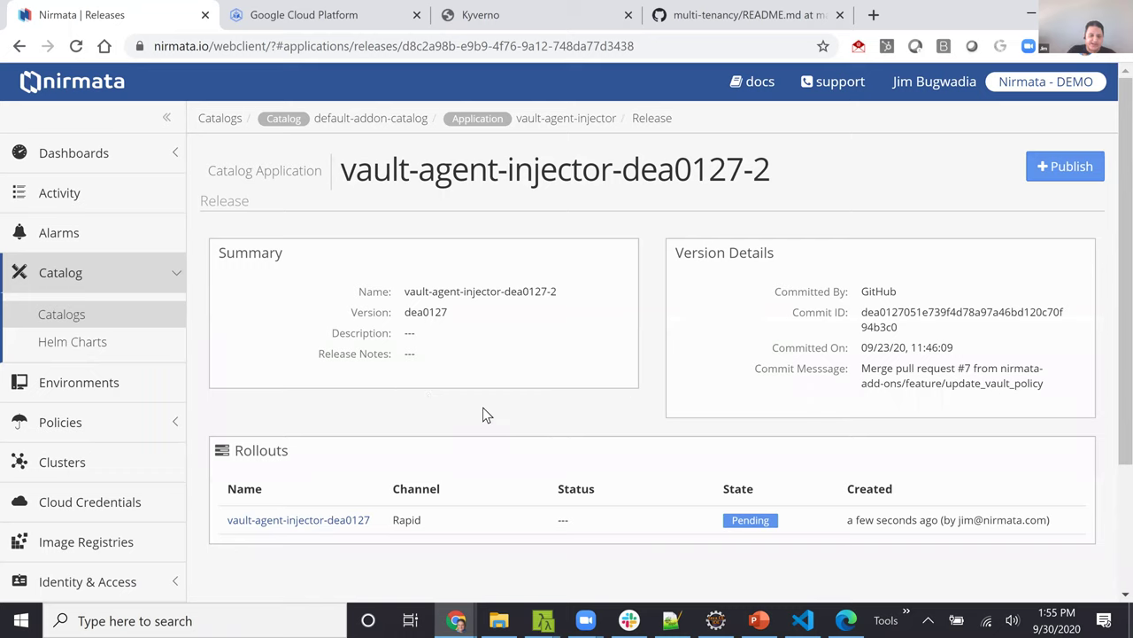
Step: Return to the vault-agent-injector application and review its release channels and releases list
click(528, 119)
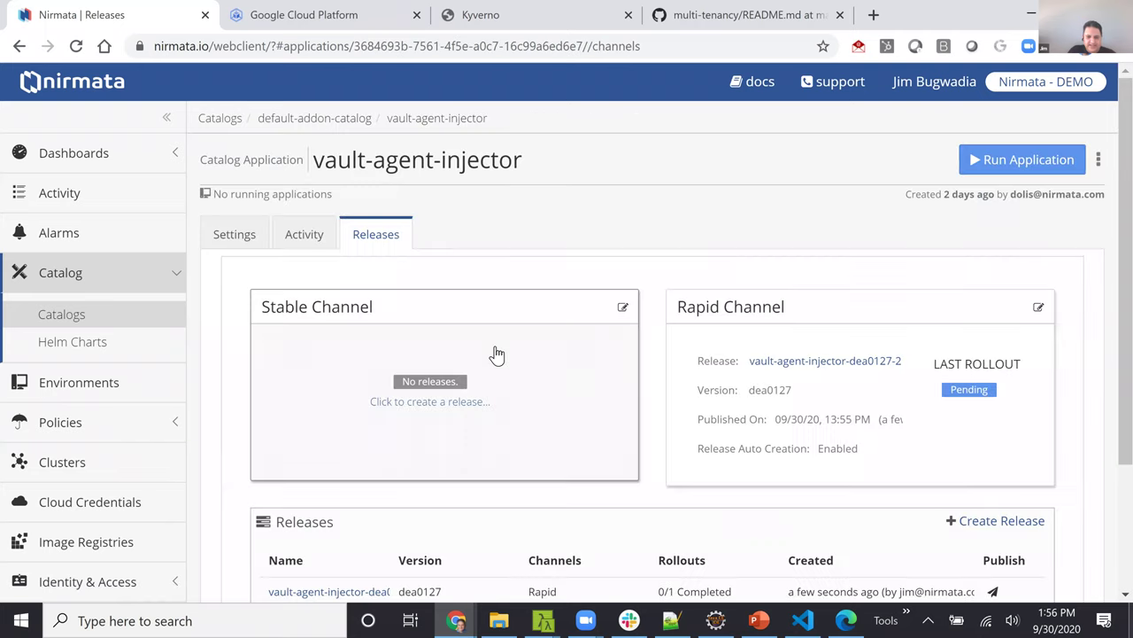
scroll(549, 405, down, 1)
scroll(557, 357, down, 1)
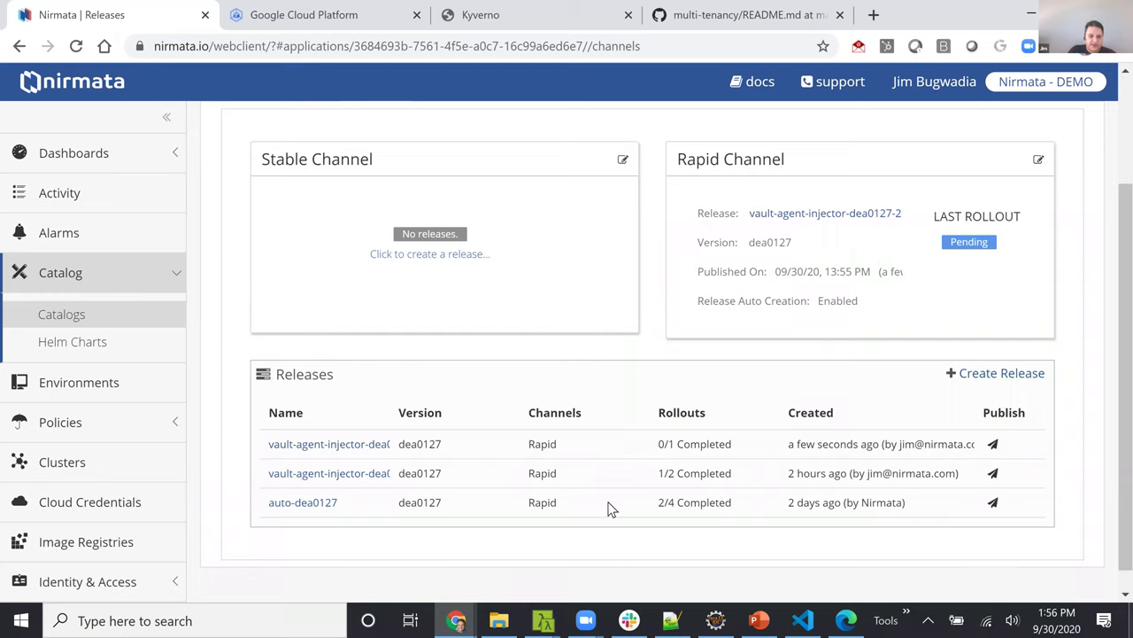
Step: Open the gke-demo-1 cluster from the clusters list to check its installation progress
click(81, 462)
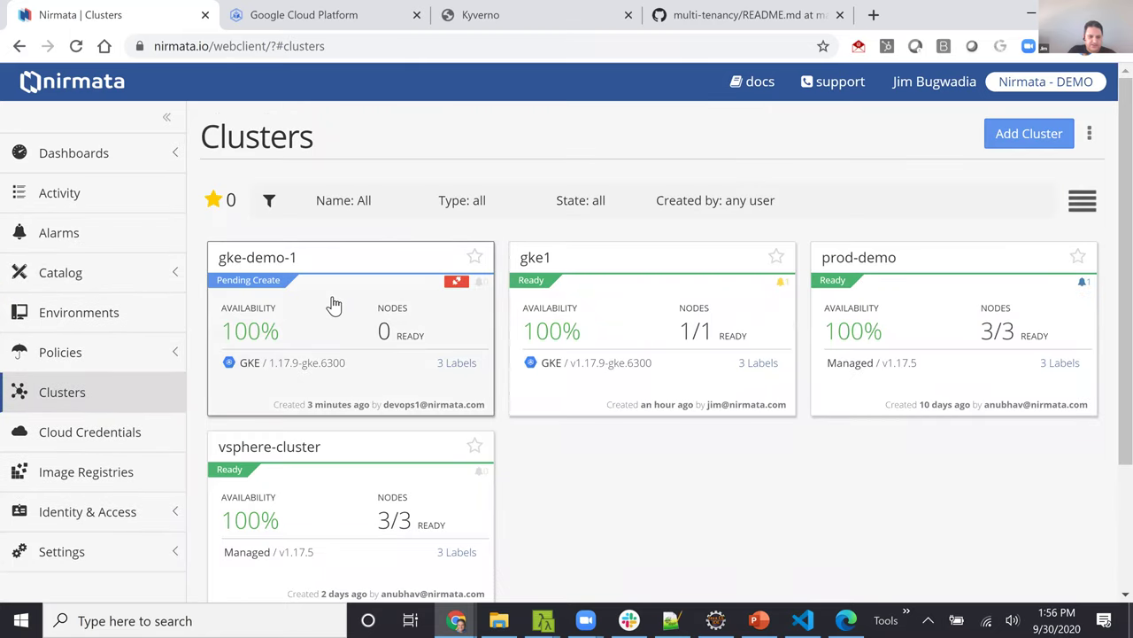
click(335, 303)
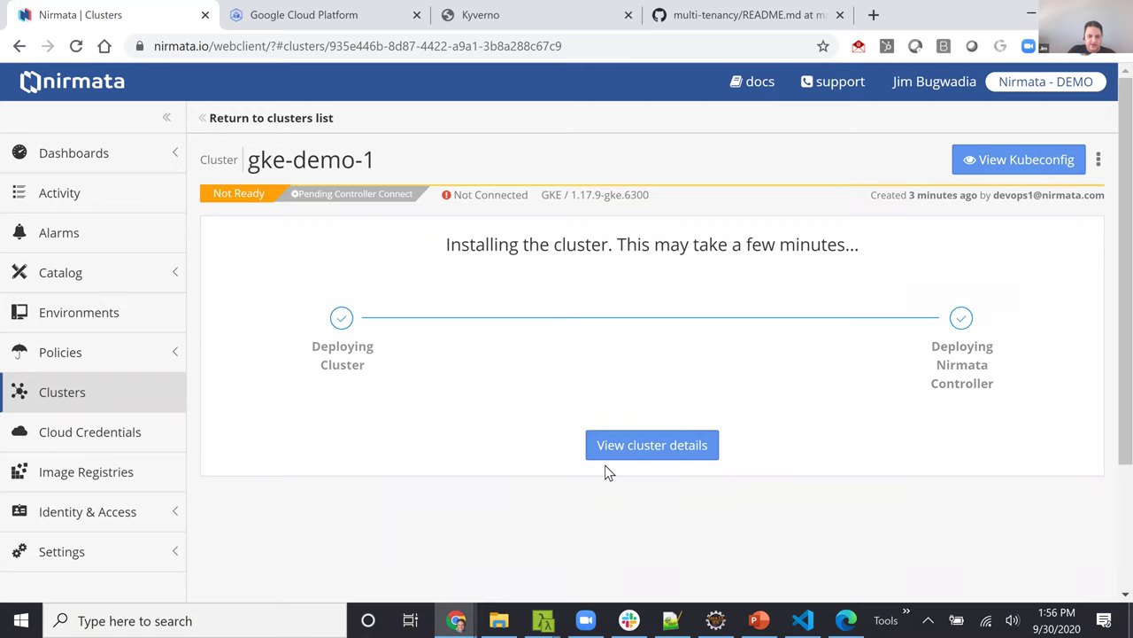
Step: Switch to the Vault browser window and review its list of authentication methods
mouse_move(457, 619)
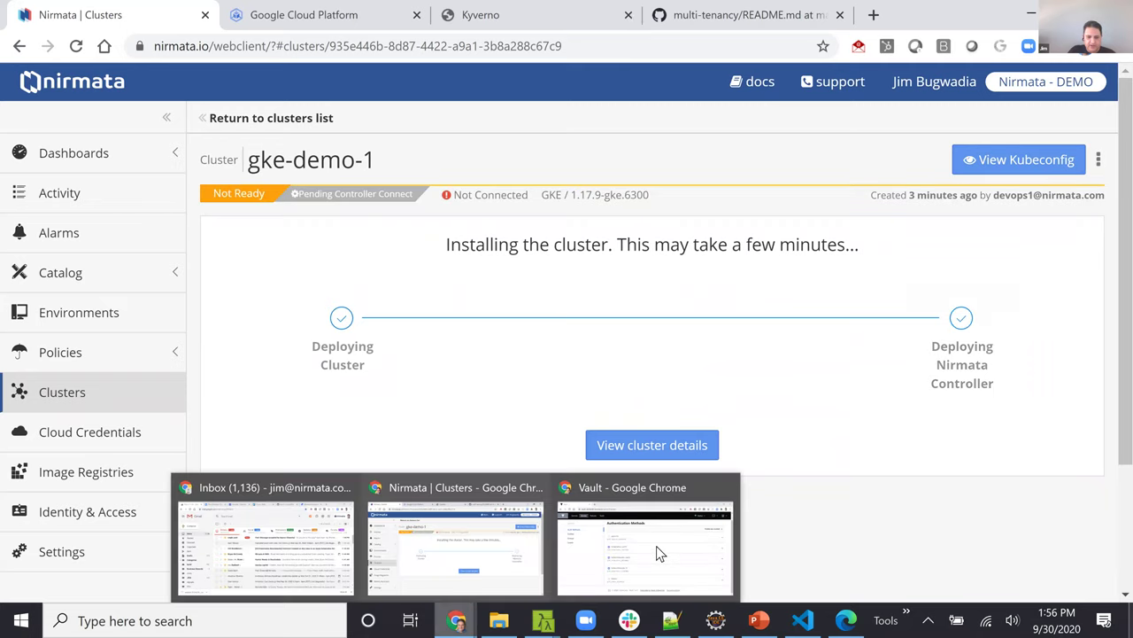
click(641, 522)
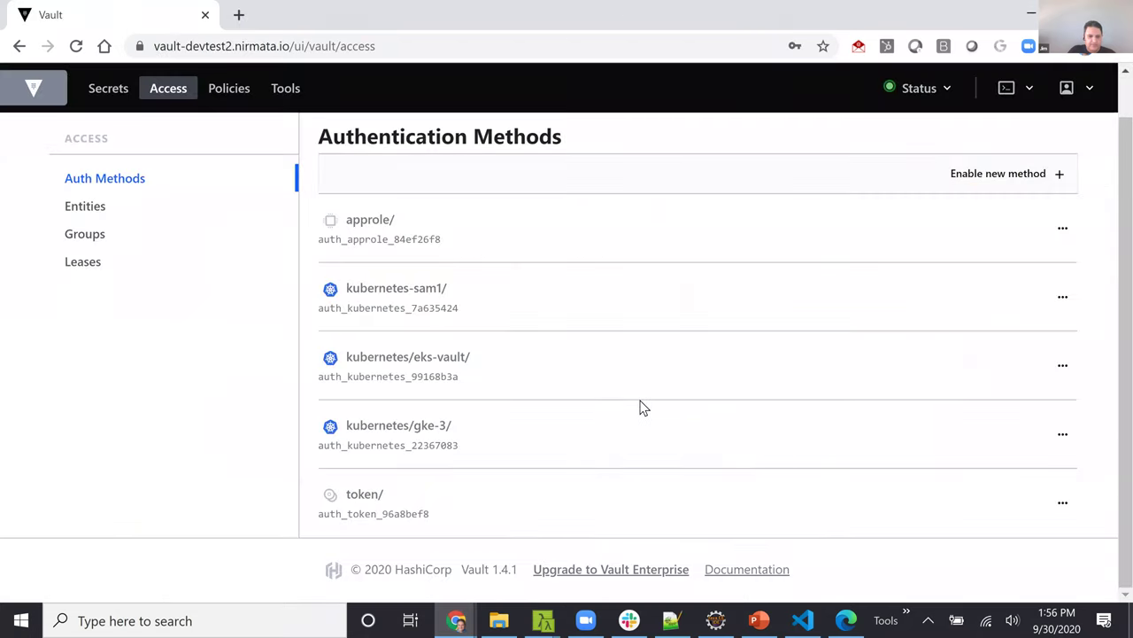
click(228, 89)
key(alt+Left)
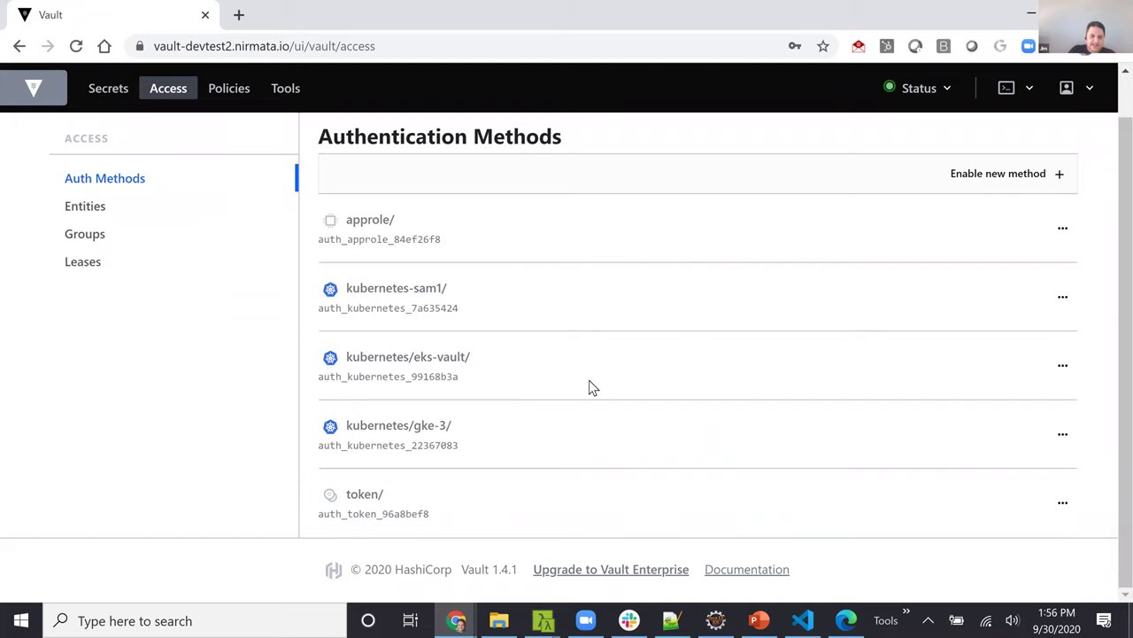
scroll(522, 422, up, 1)
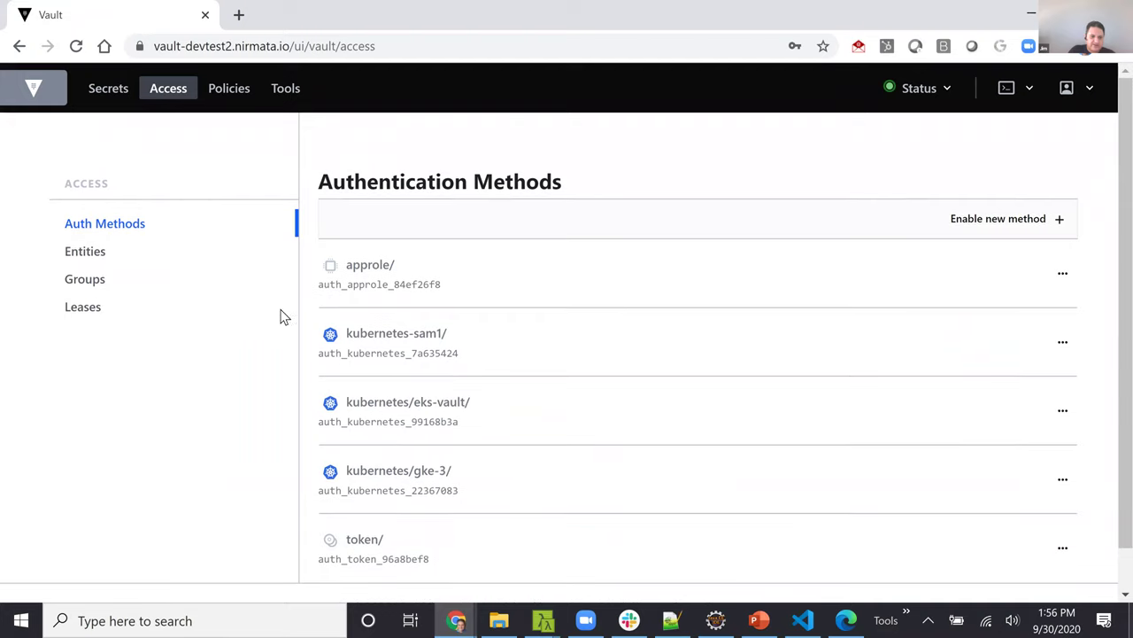
key(Tab)
key(Tab)
key(Tab)
key(Tab)
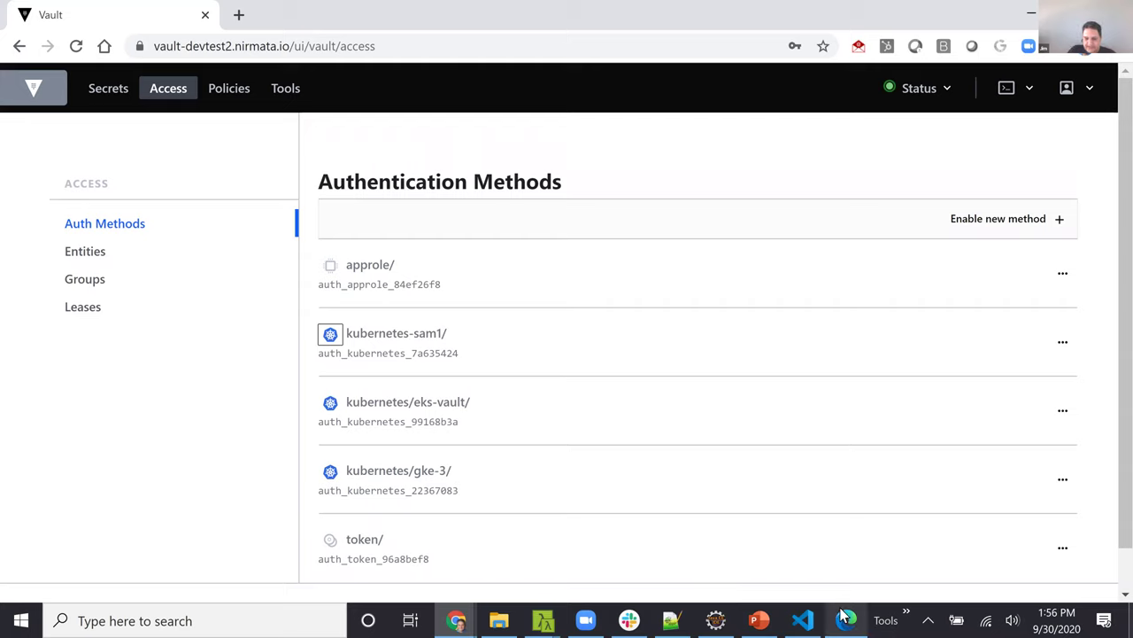
mouse_move(845, 617)
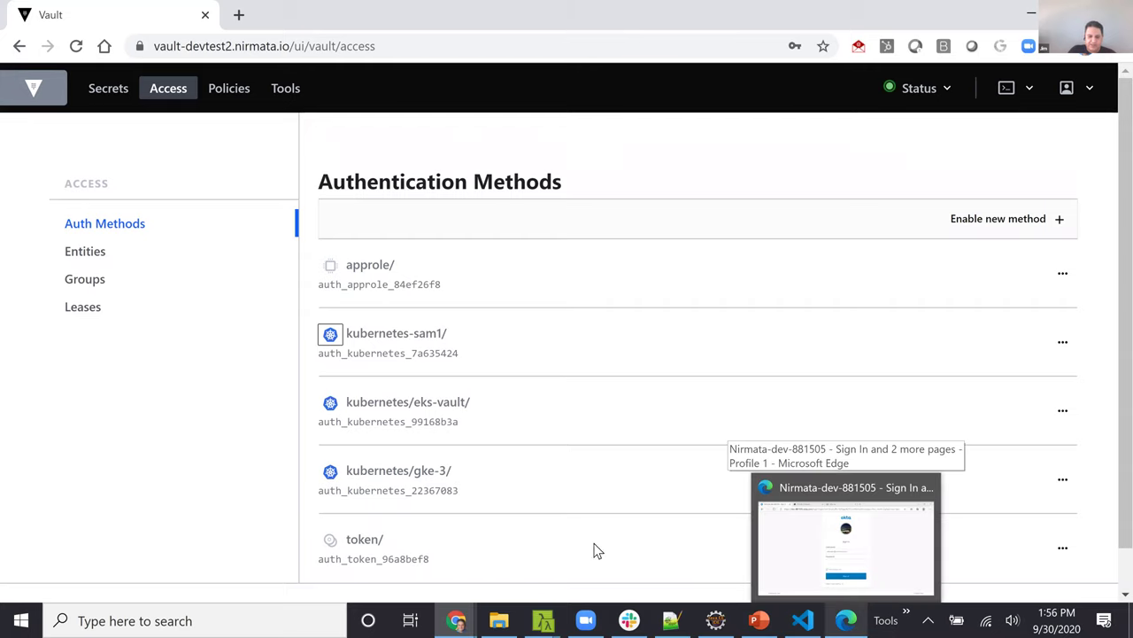